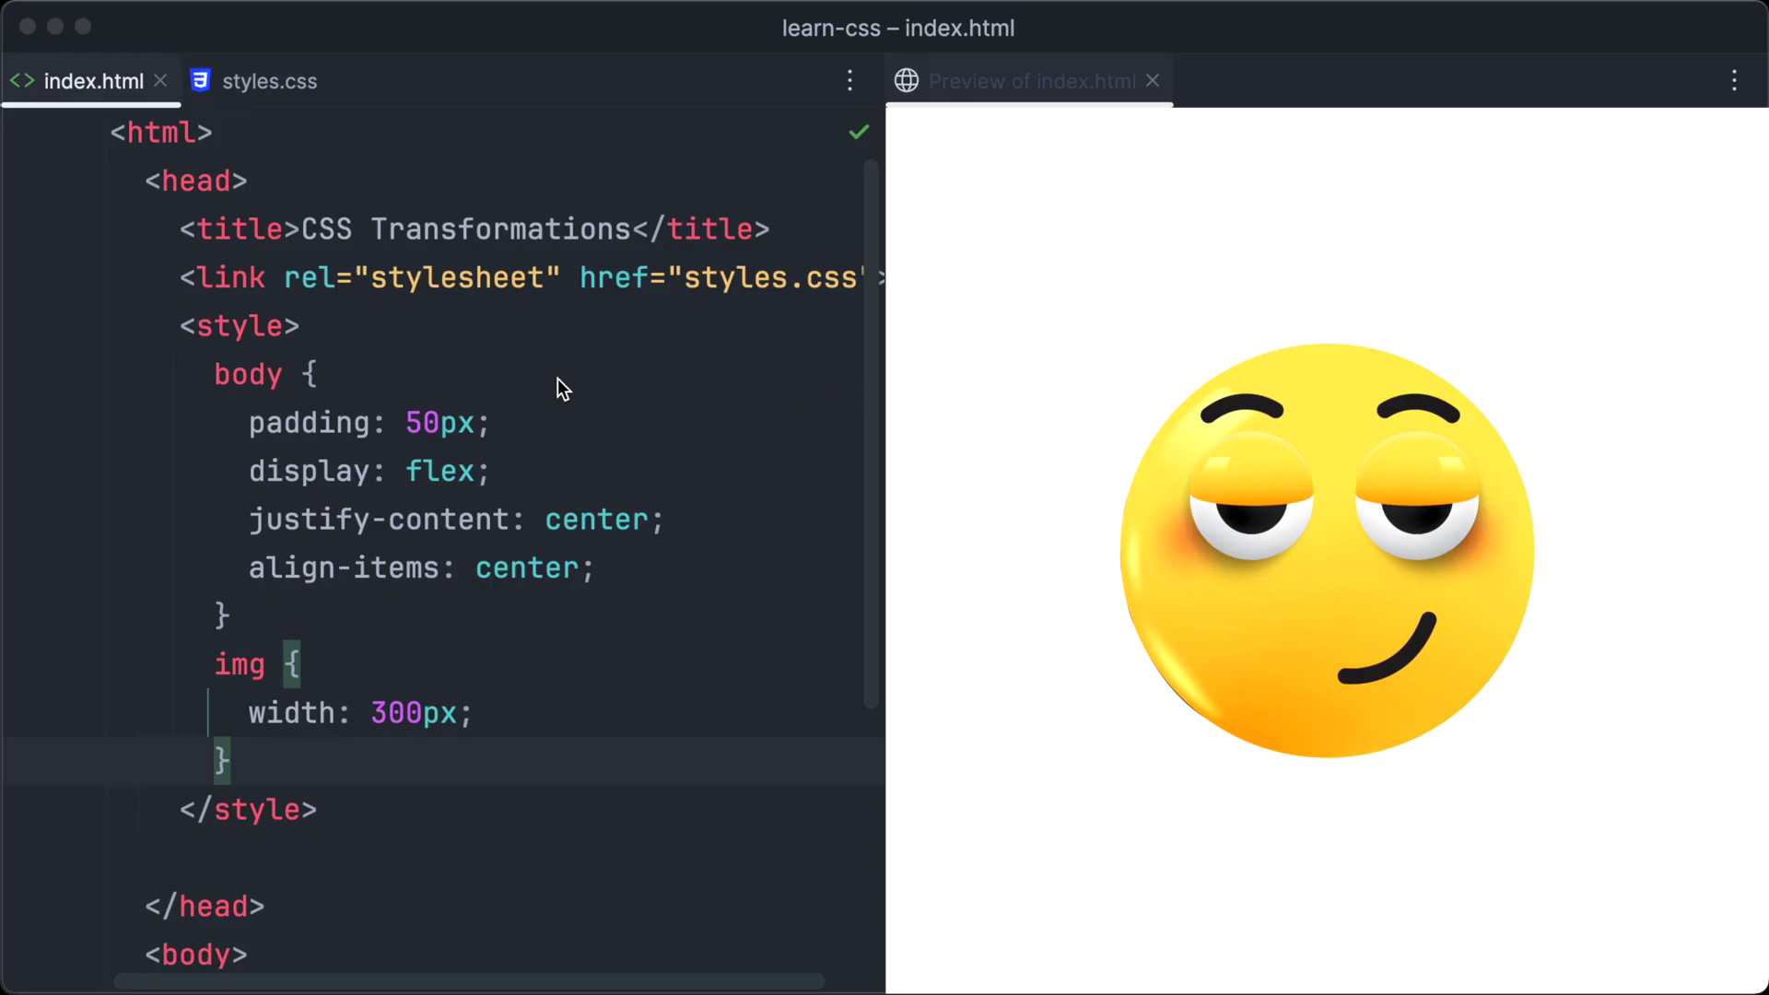
pyautogui.scroll(-3, 558, 376)
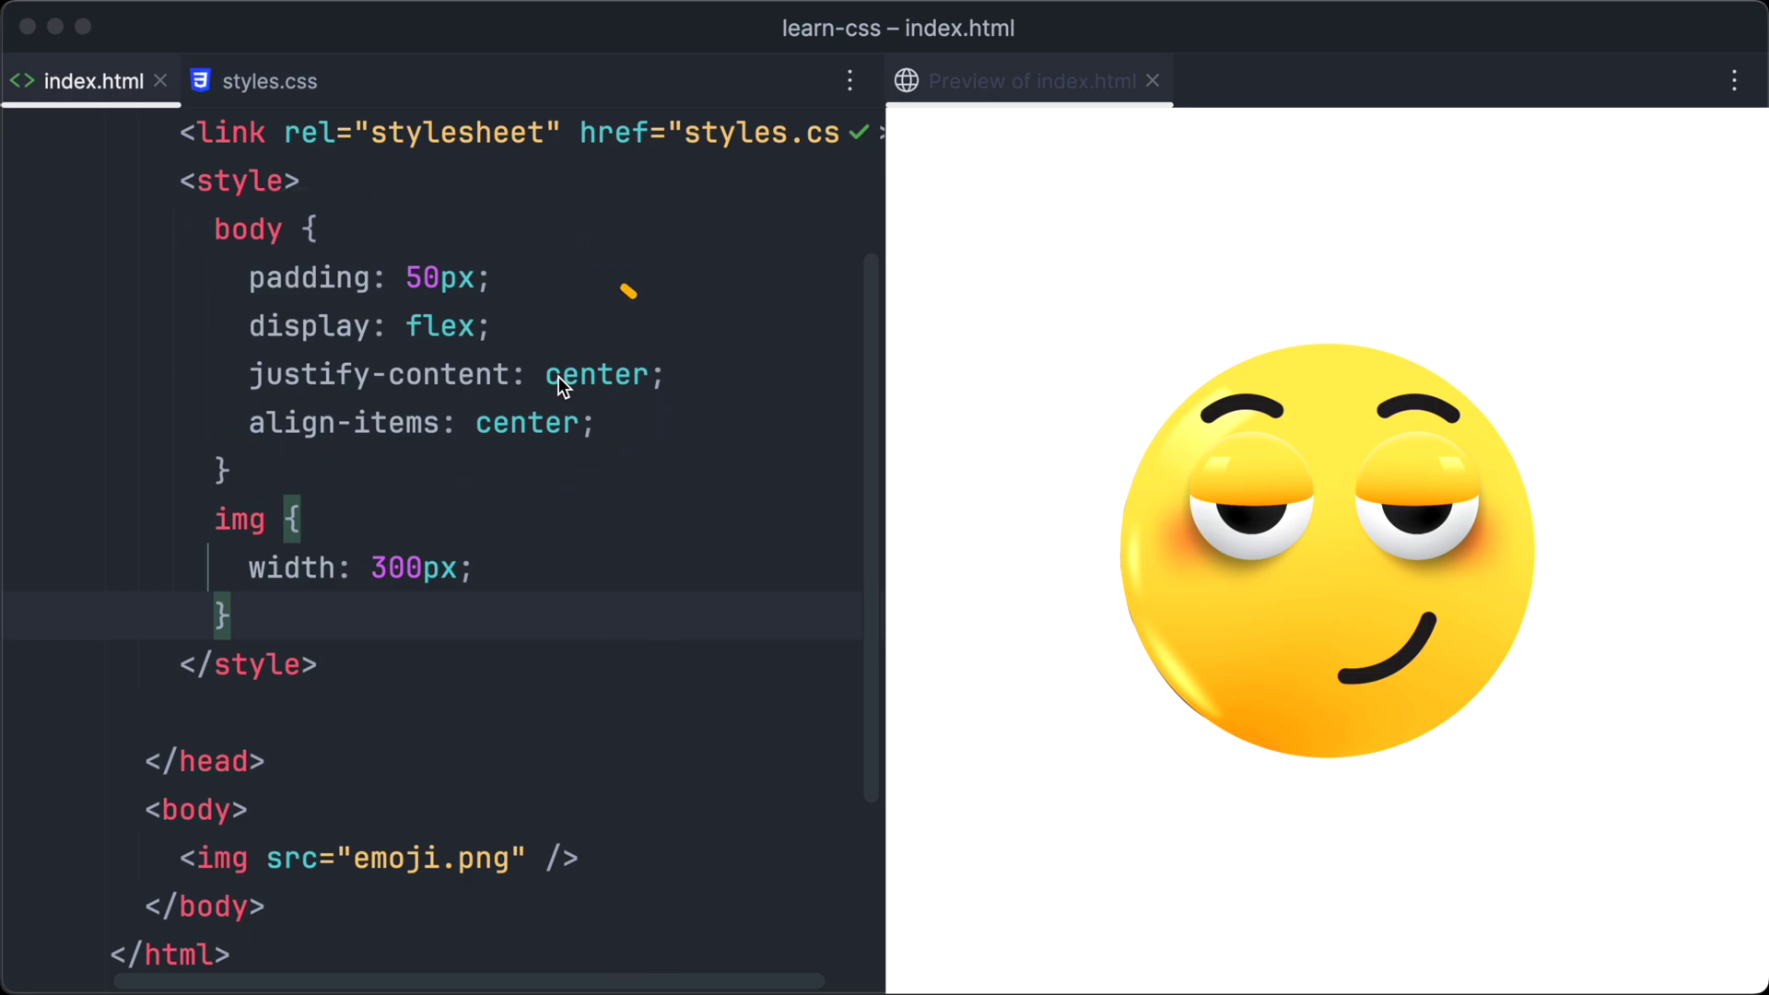
# Step: Open a new line below 'width: 300px;' in the img rule for a transform declaration
pyautogui.click(527, 572)
pyautogui.press('Return')
pyautogui.write('transform: ')
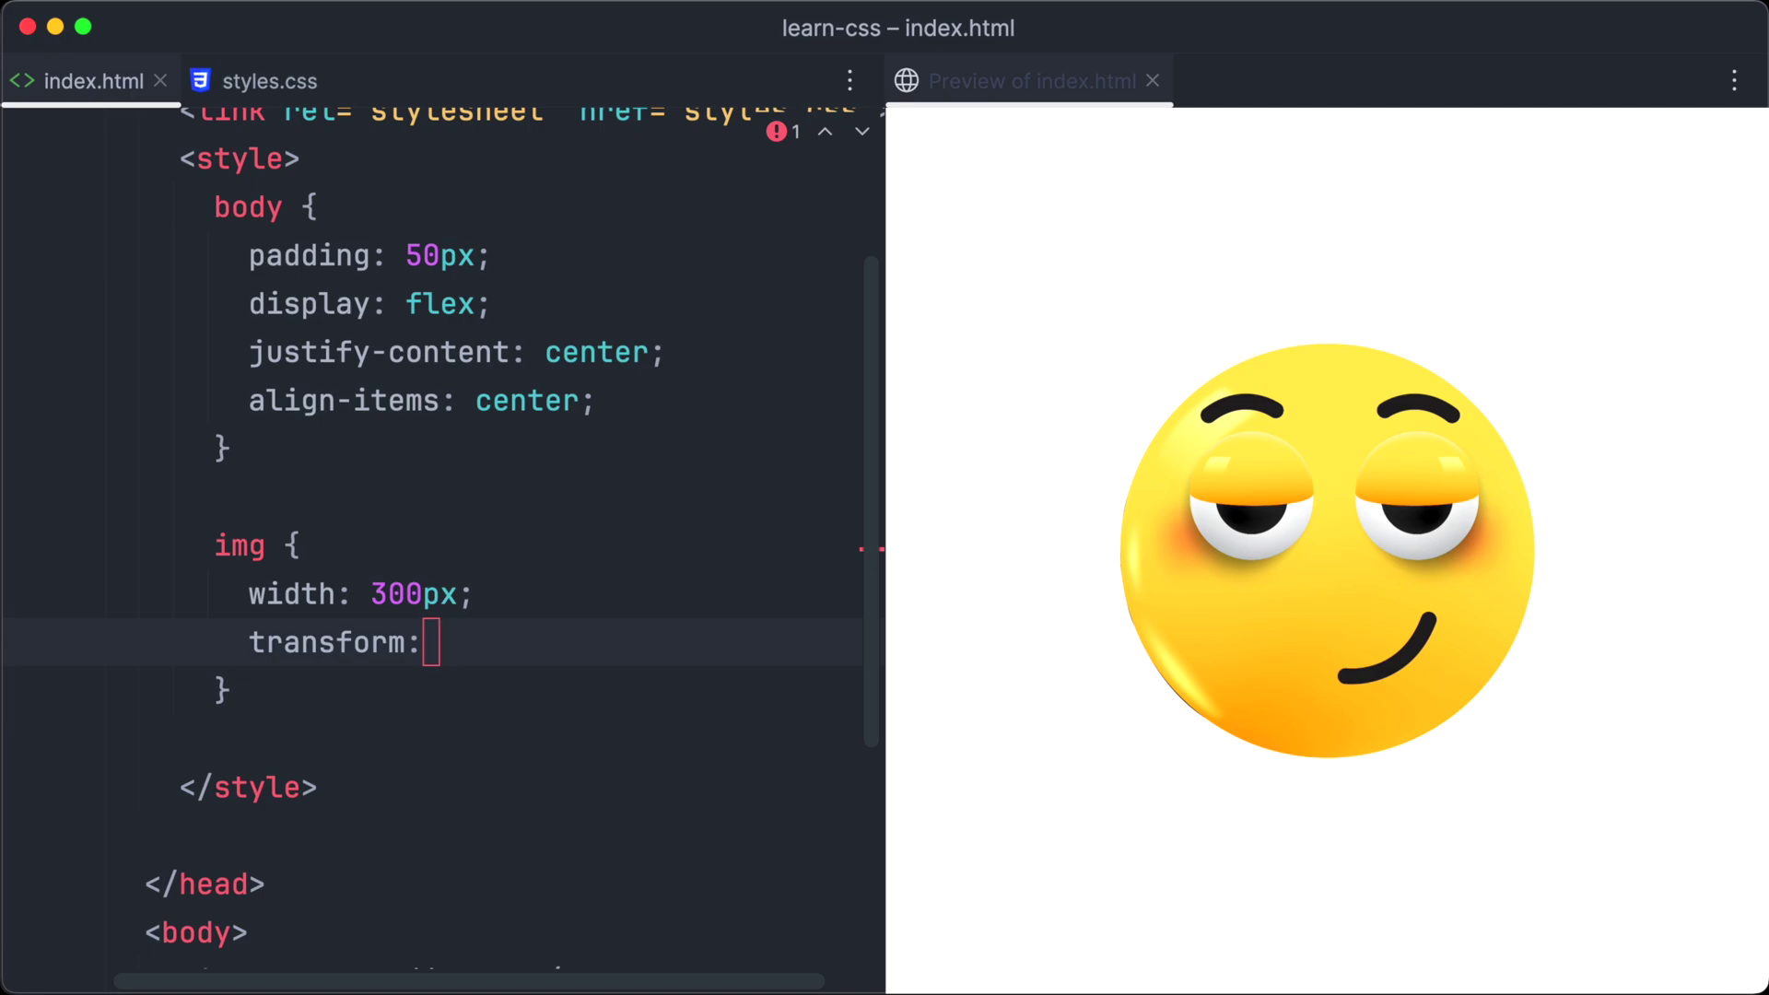
pyautogui.write('scale')
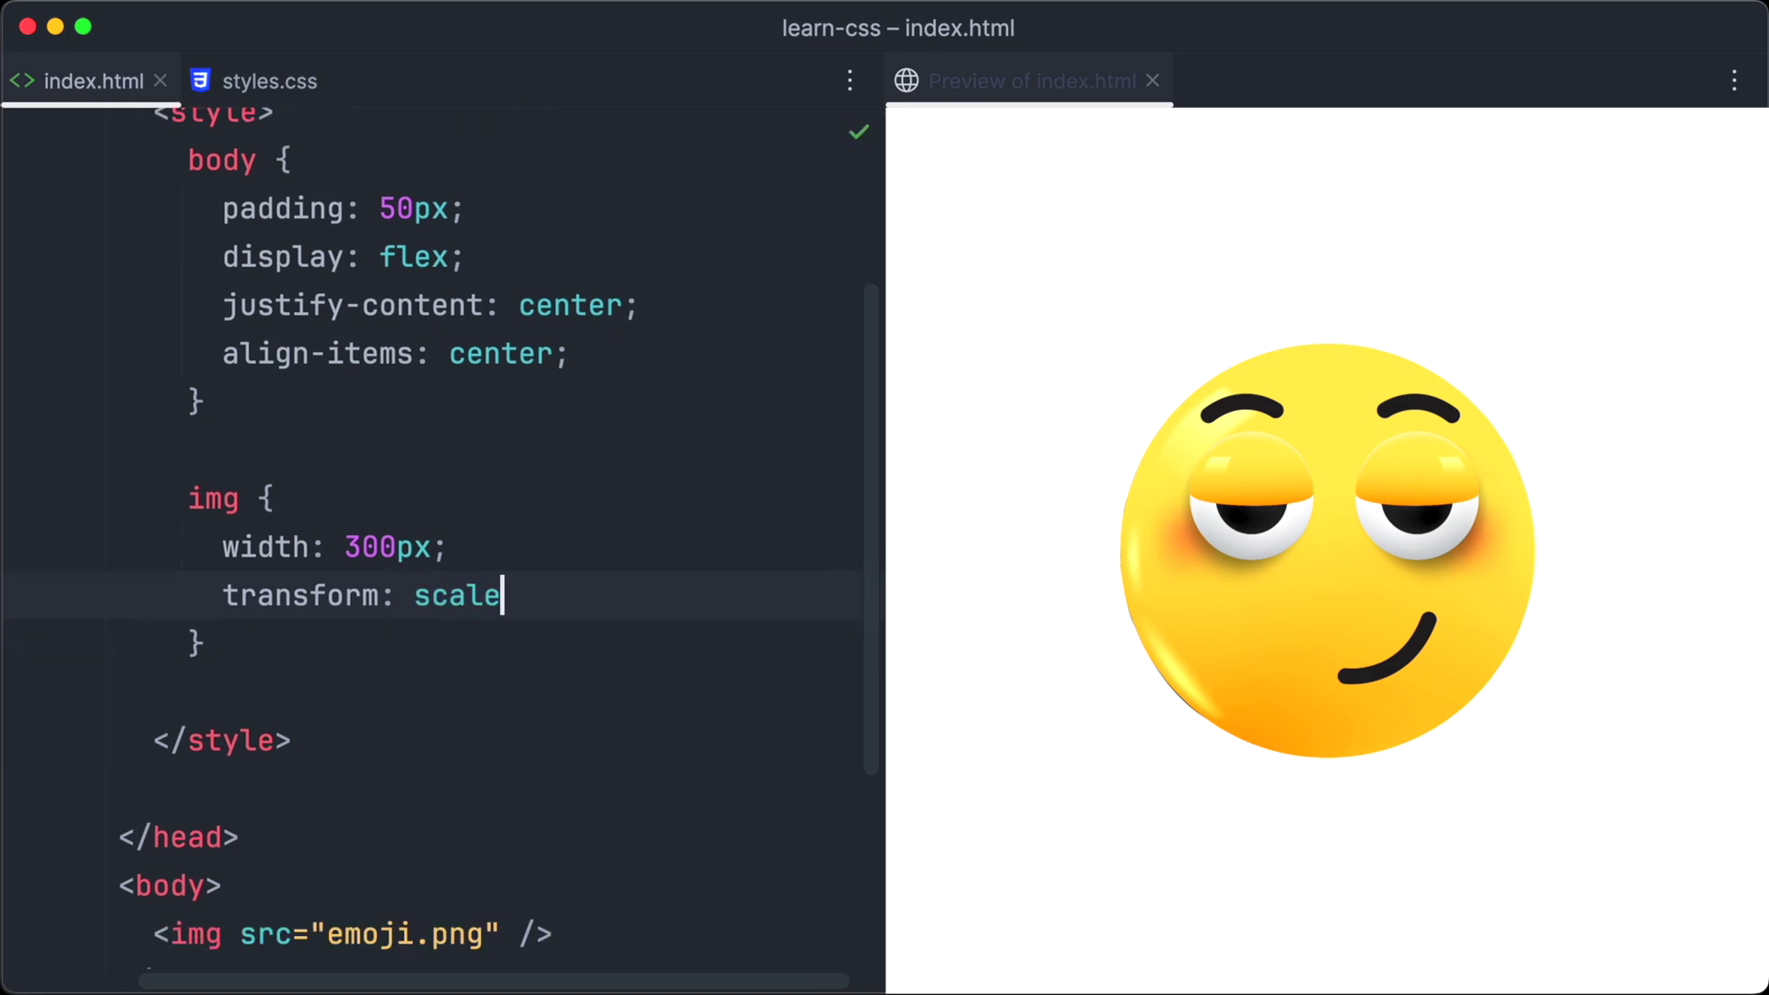
pyautogui.write('(2);')
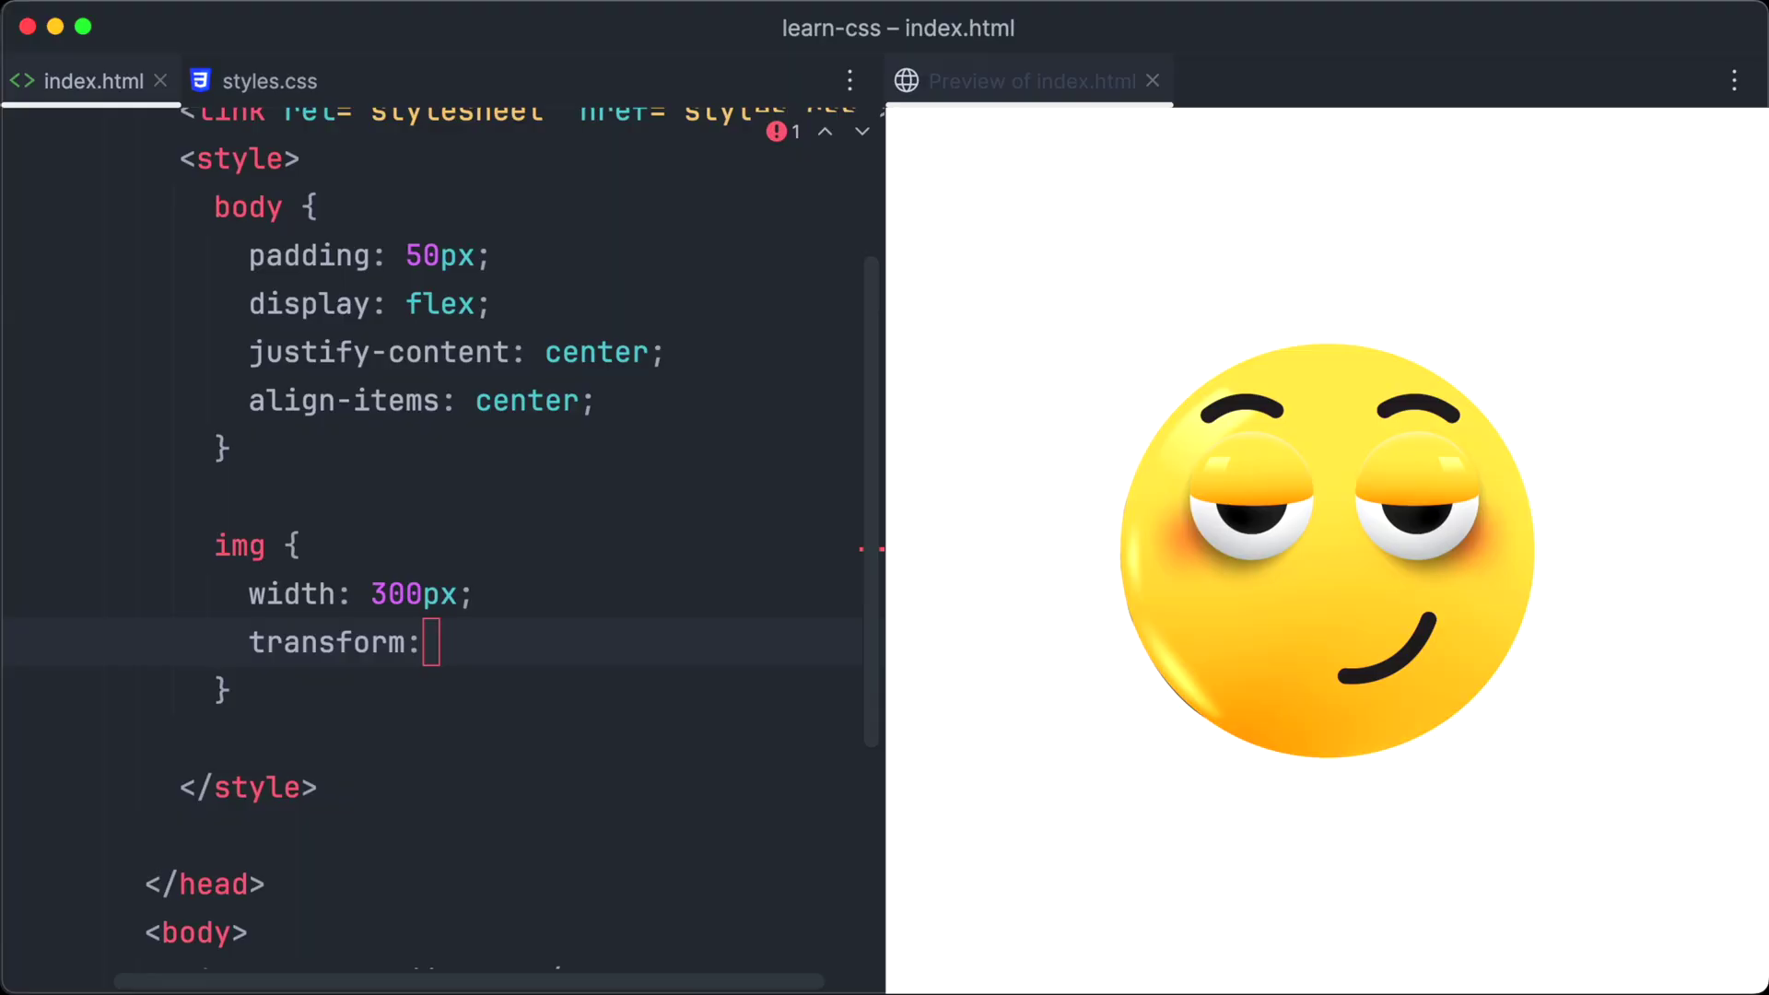
pyautogui.write('tr')
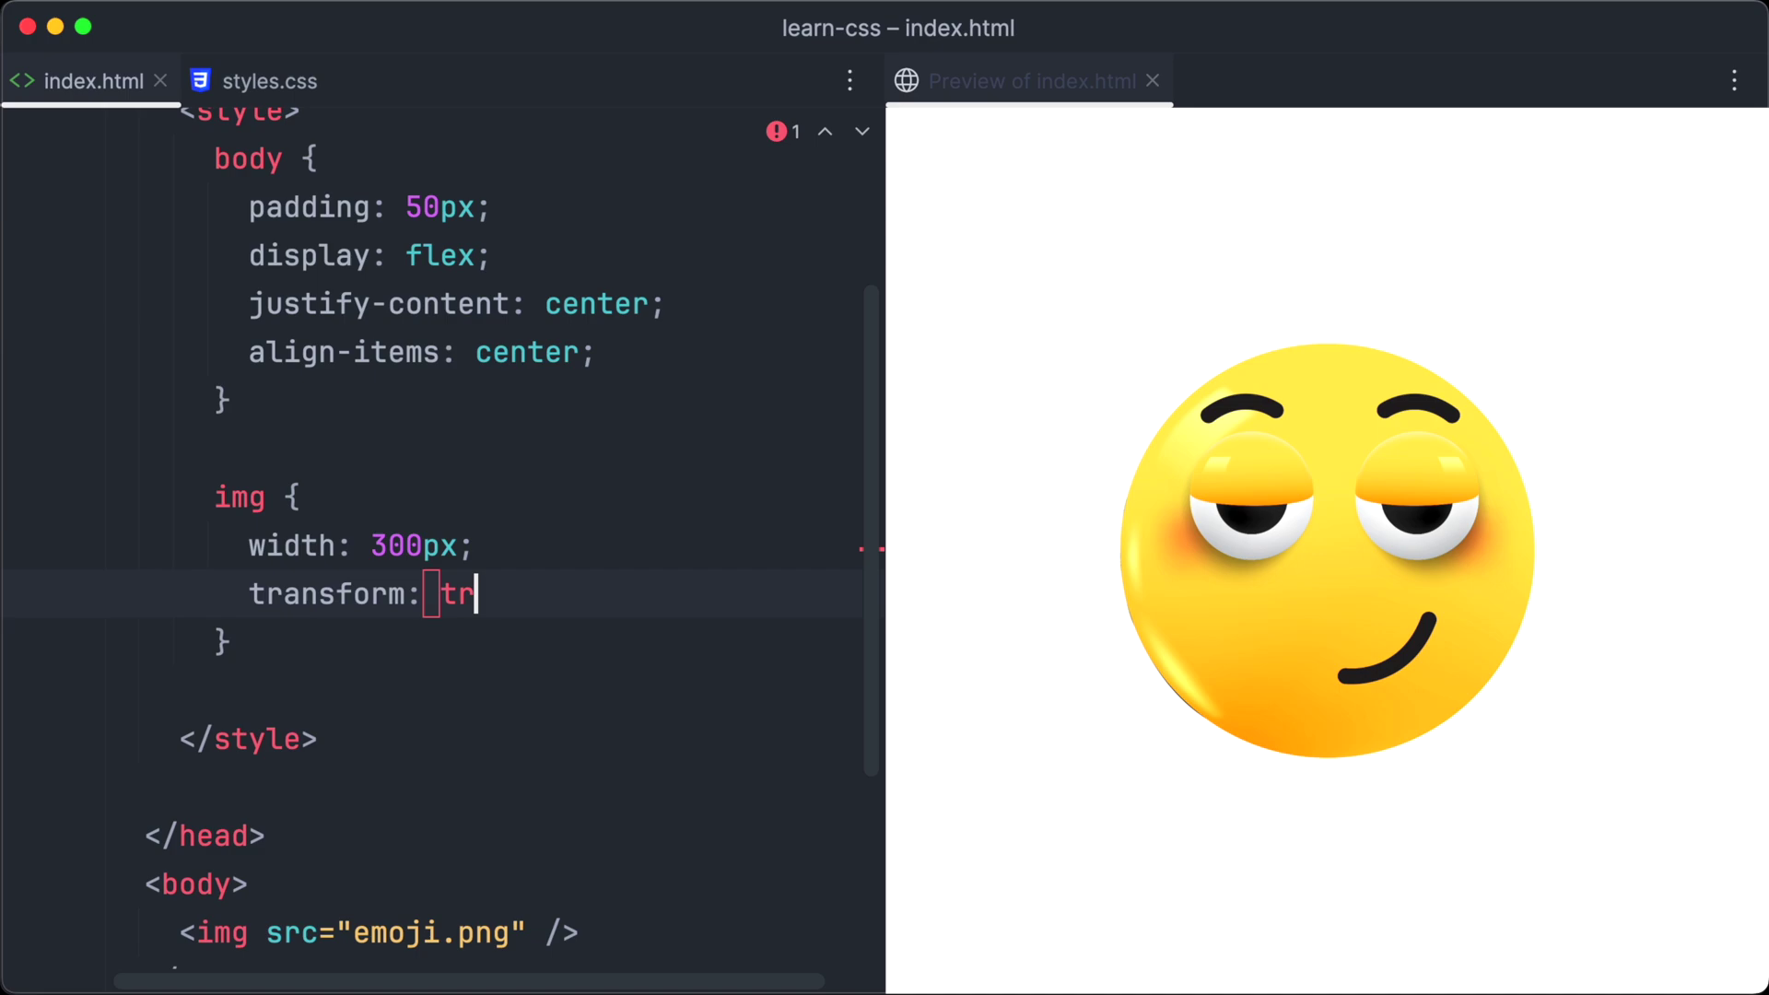
pyautogui.write('anslate(')
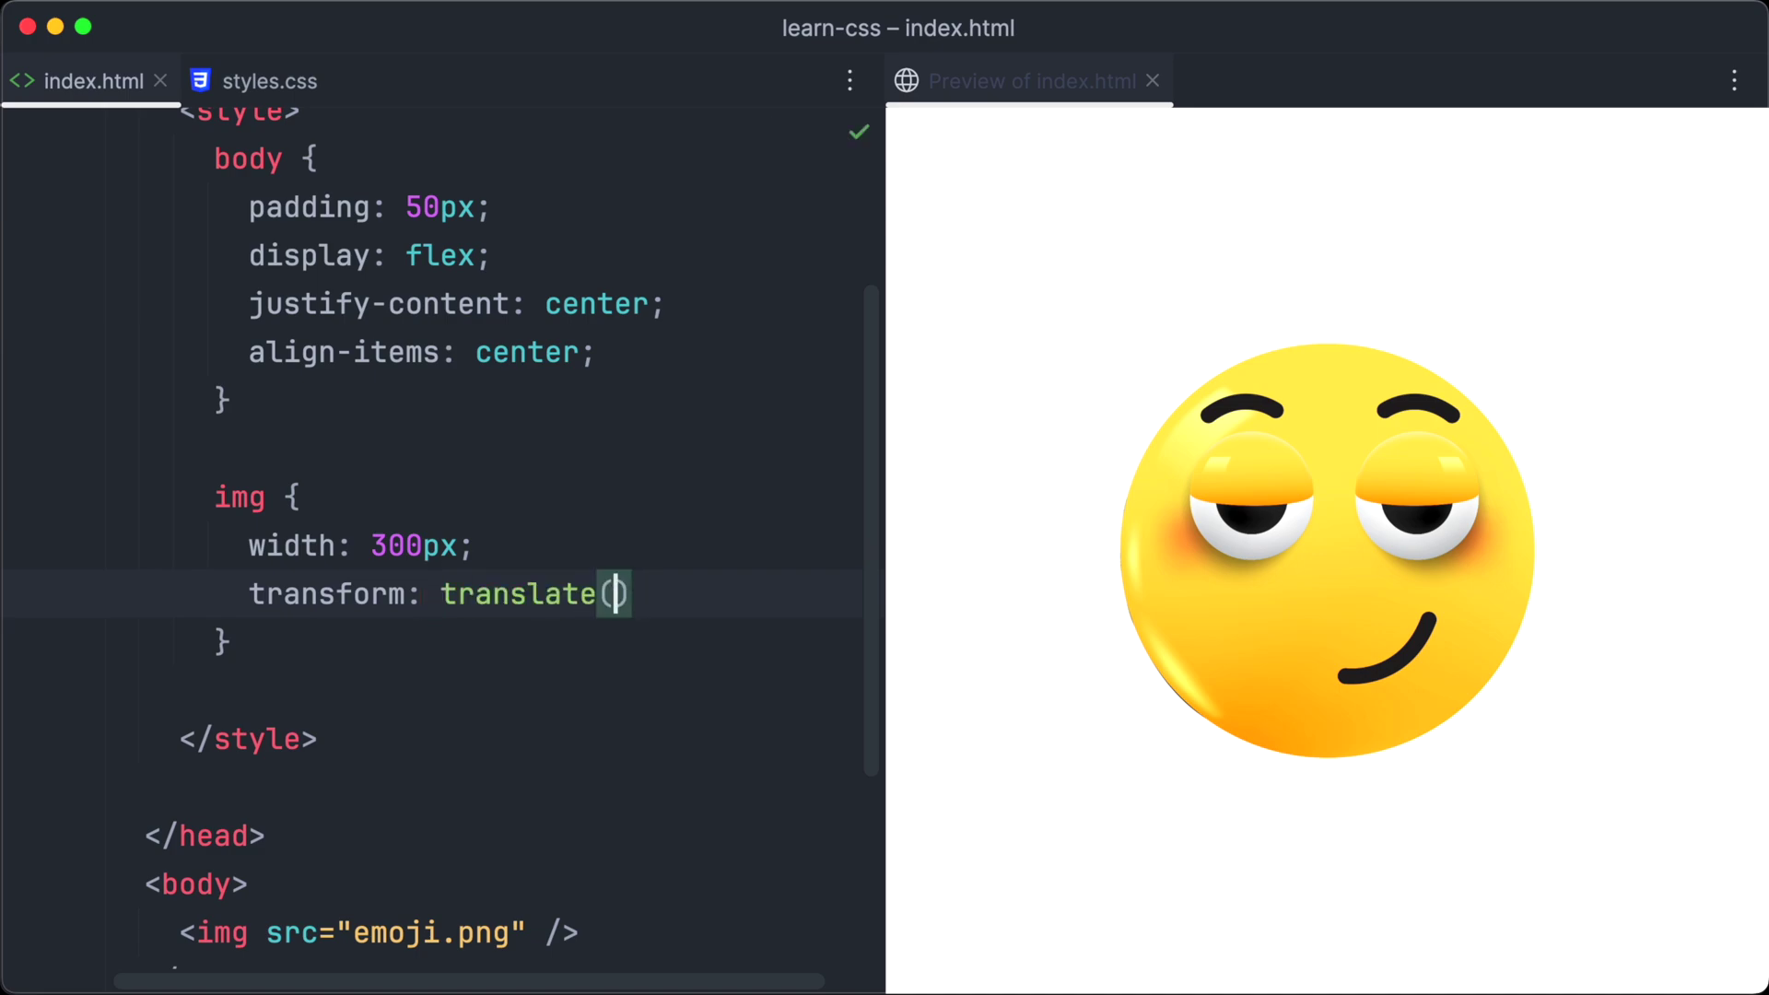
pyautogui.write('100px, 10')
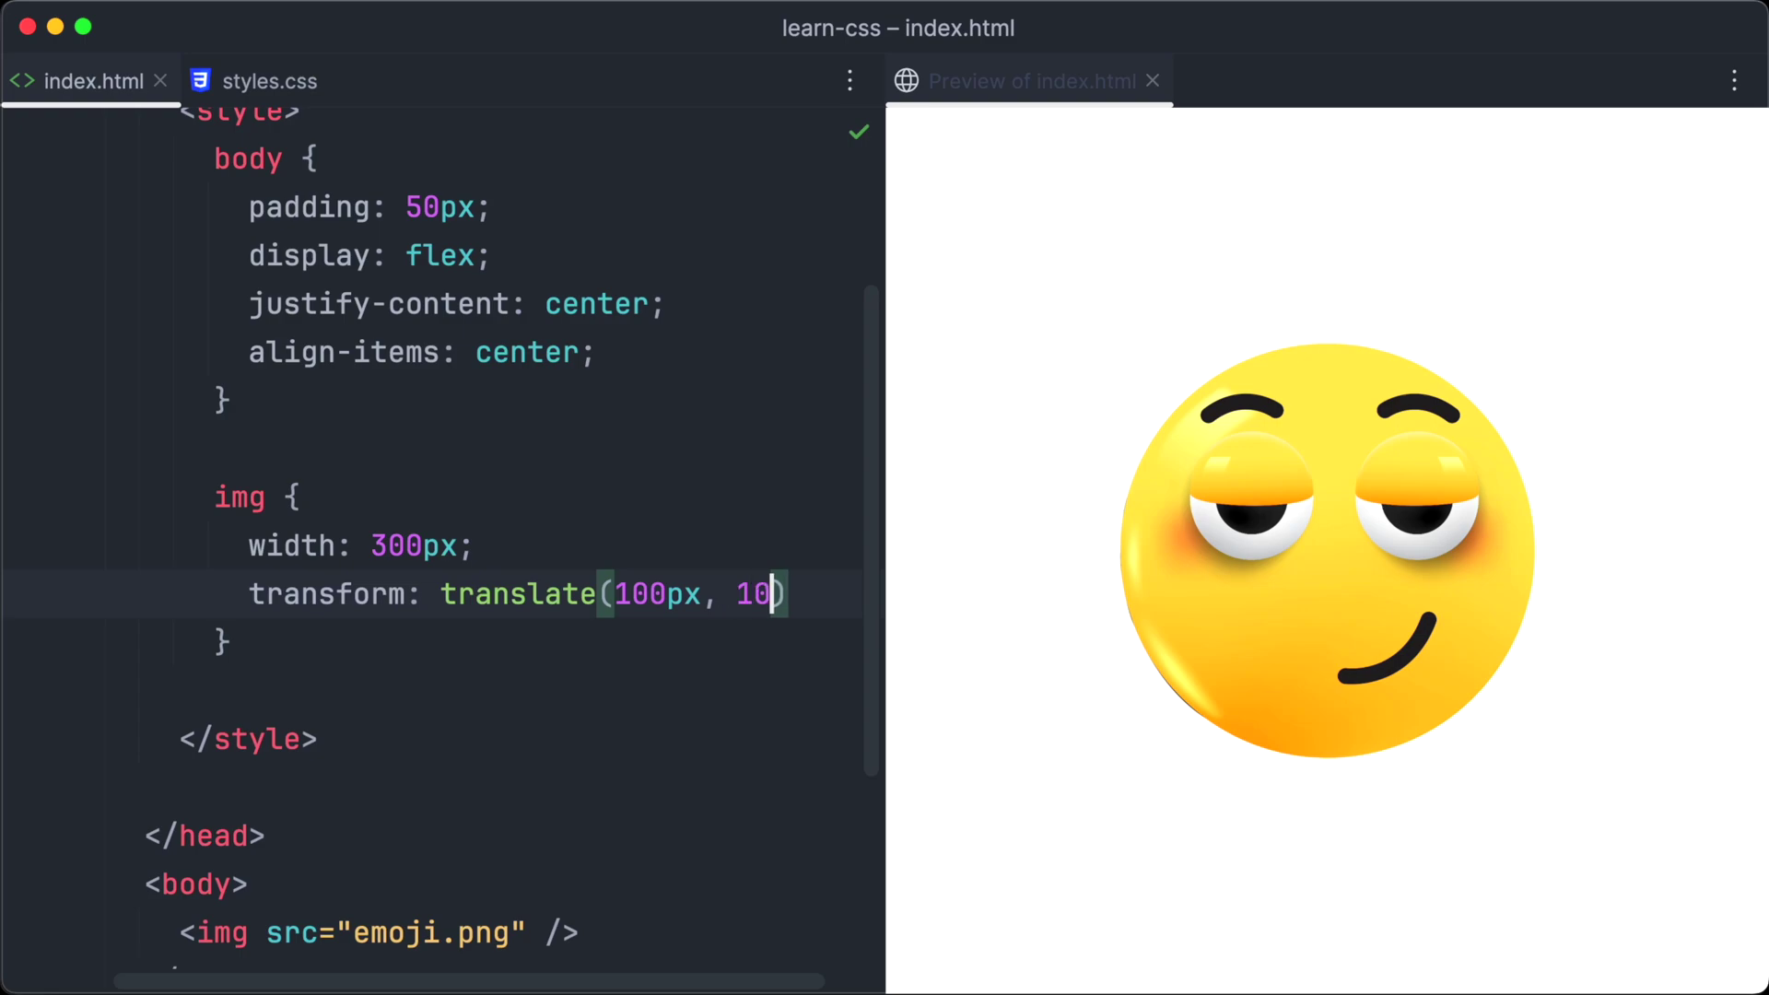
pyautogui.write('0px)')
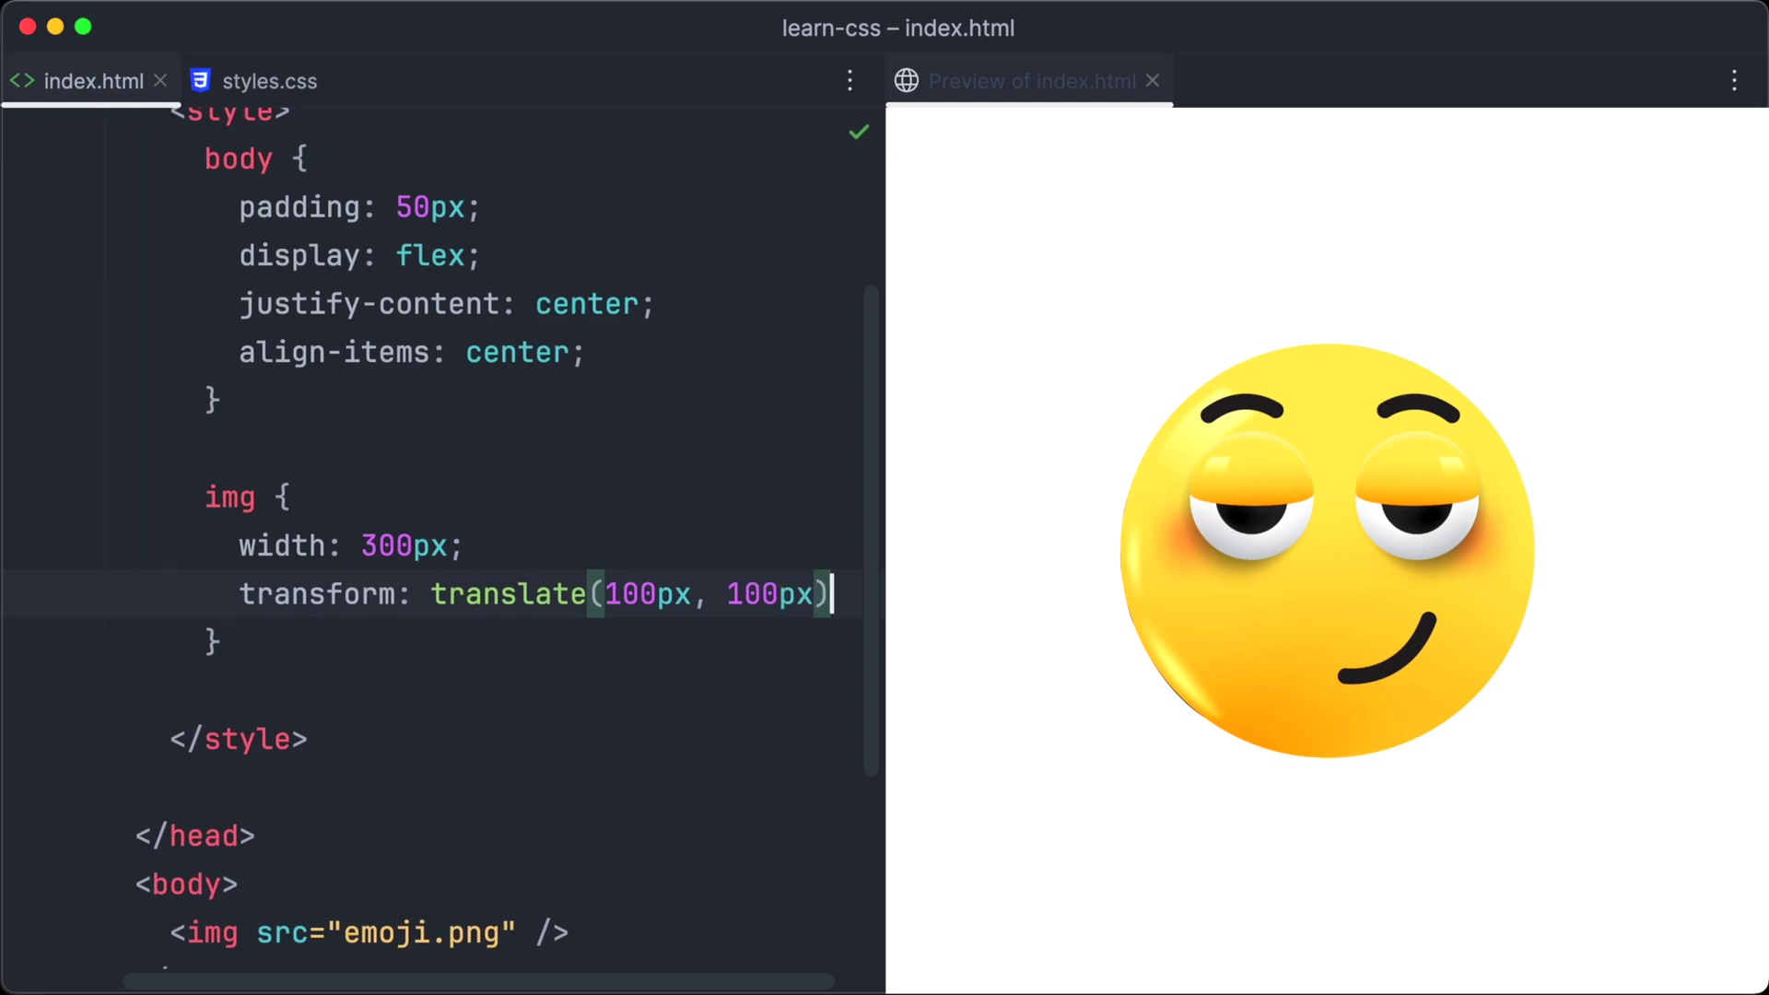
pyautogui.write(';')
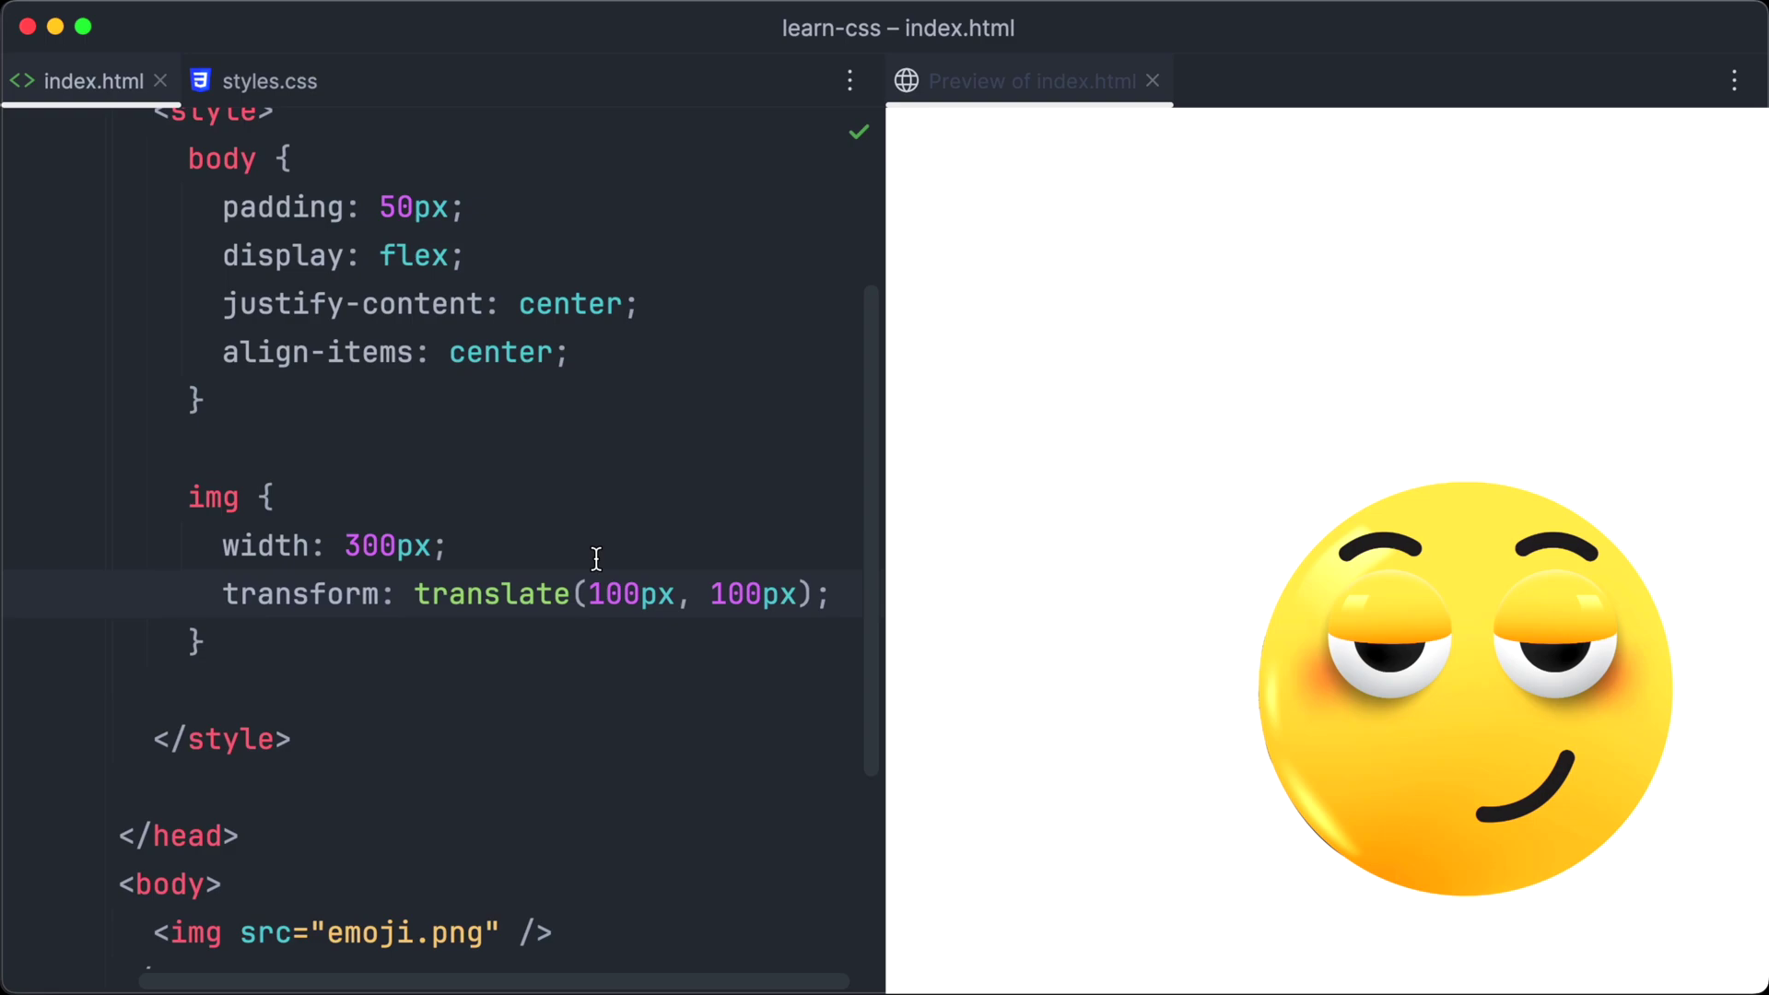
pyautogui.press('BackSpace')
pyautogui.press('BackSpace')
pyautogui.press('BackSpace')
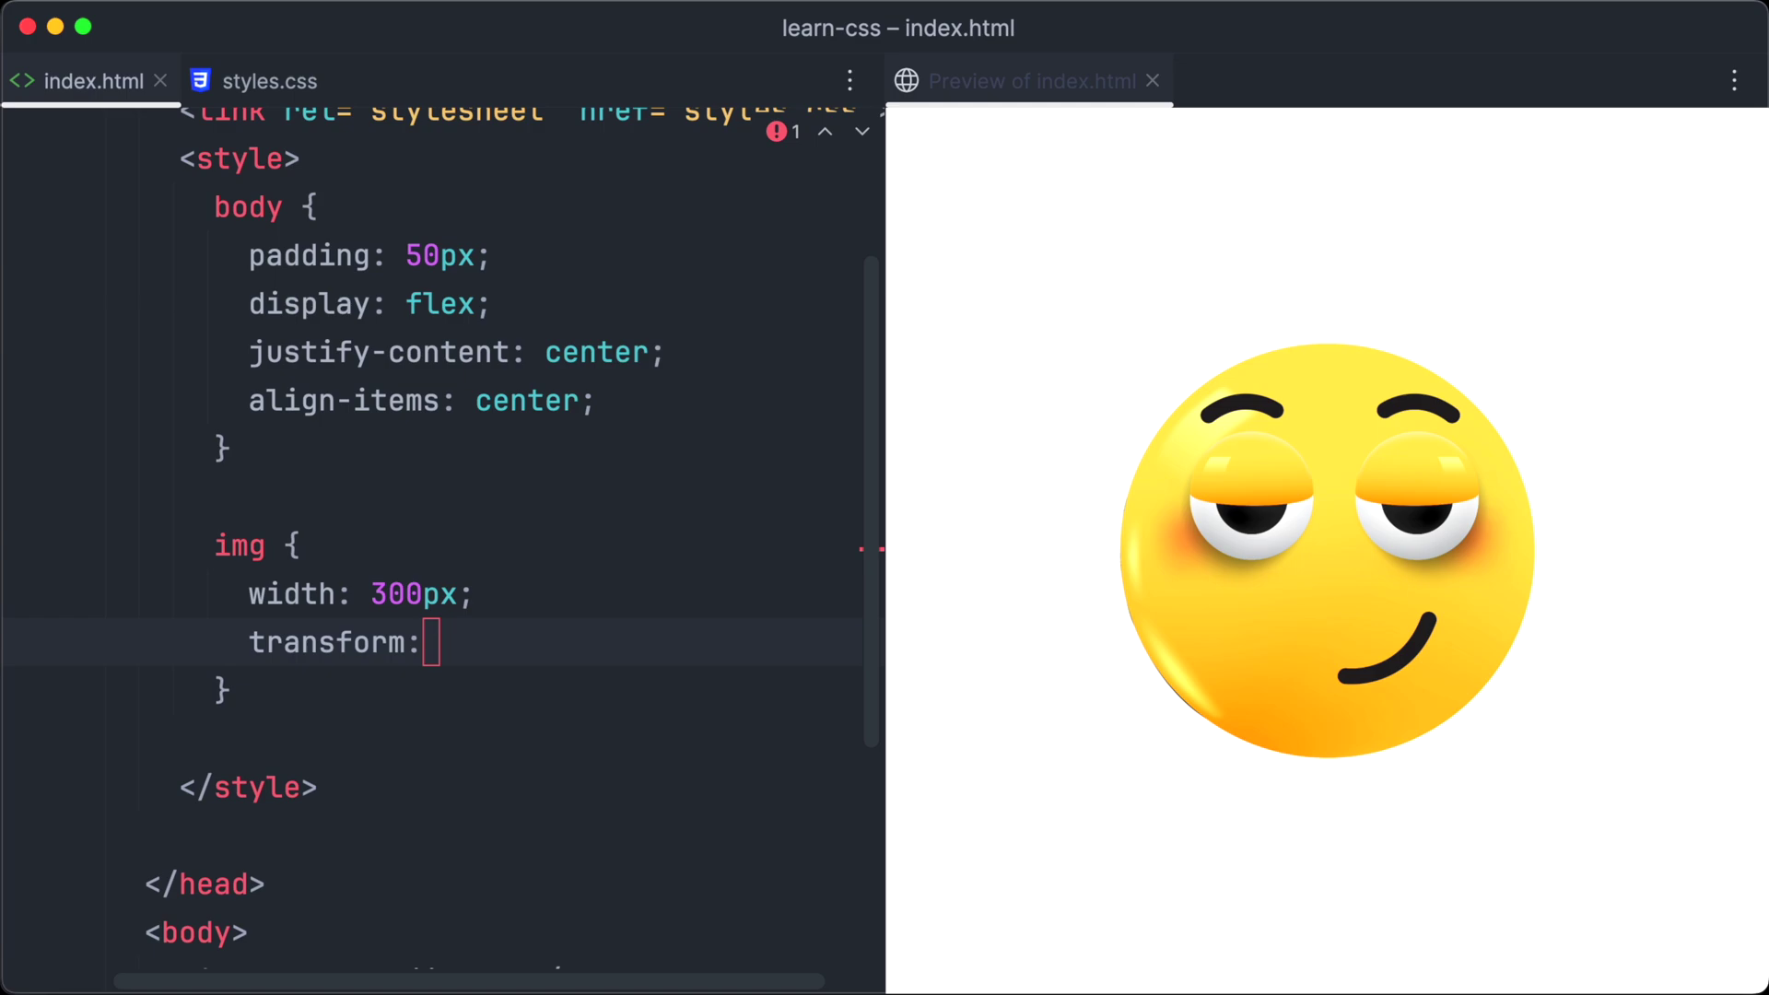
pyautogui.write(' rotate(')
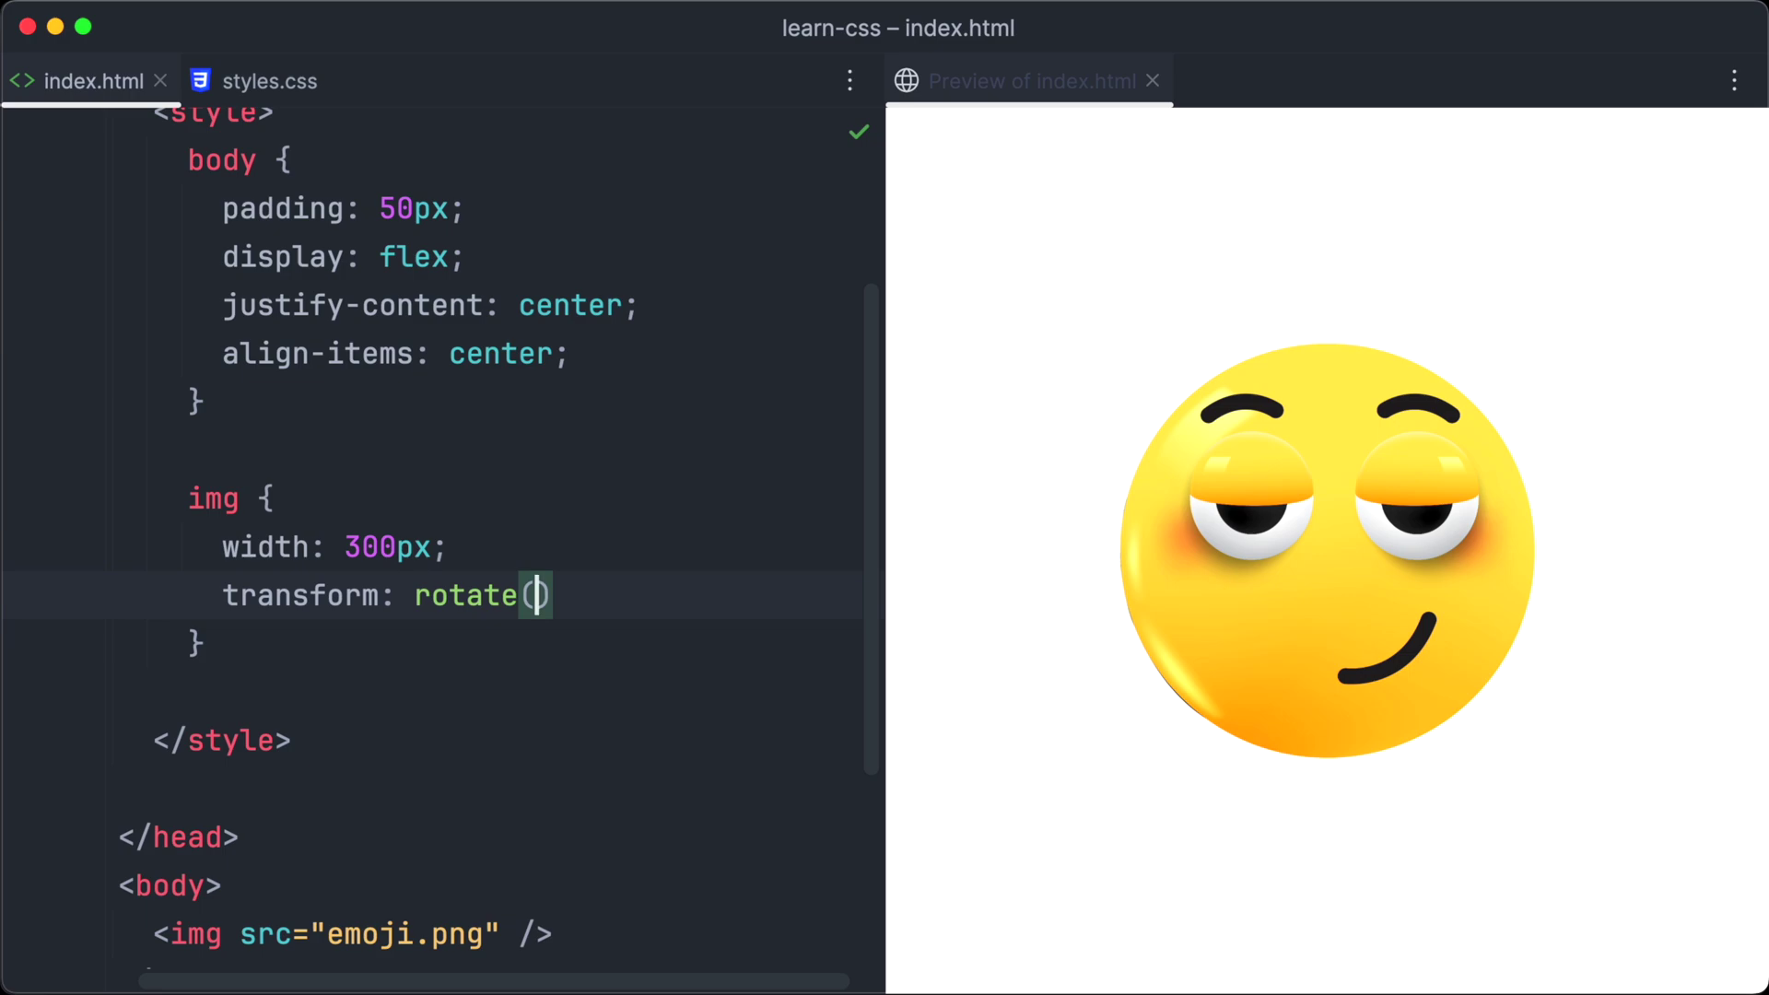
pyautogui.write('180')
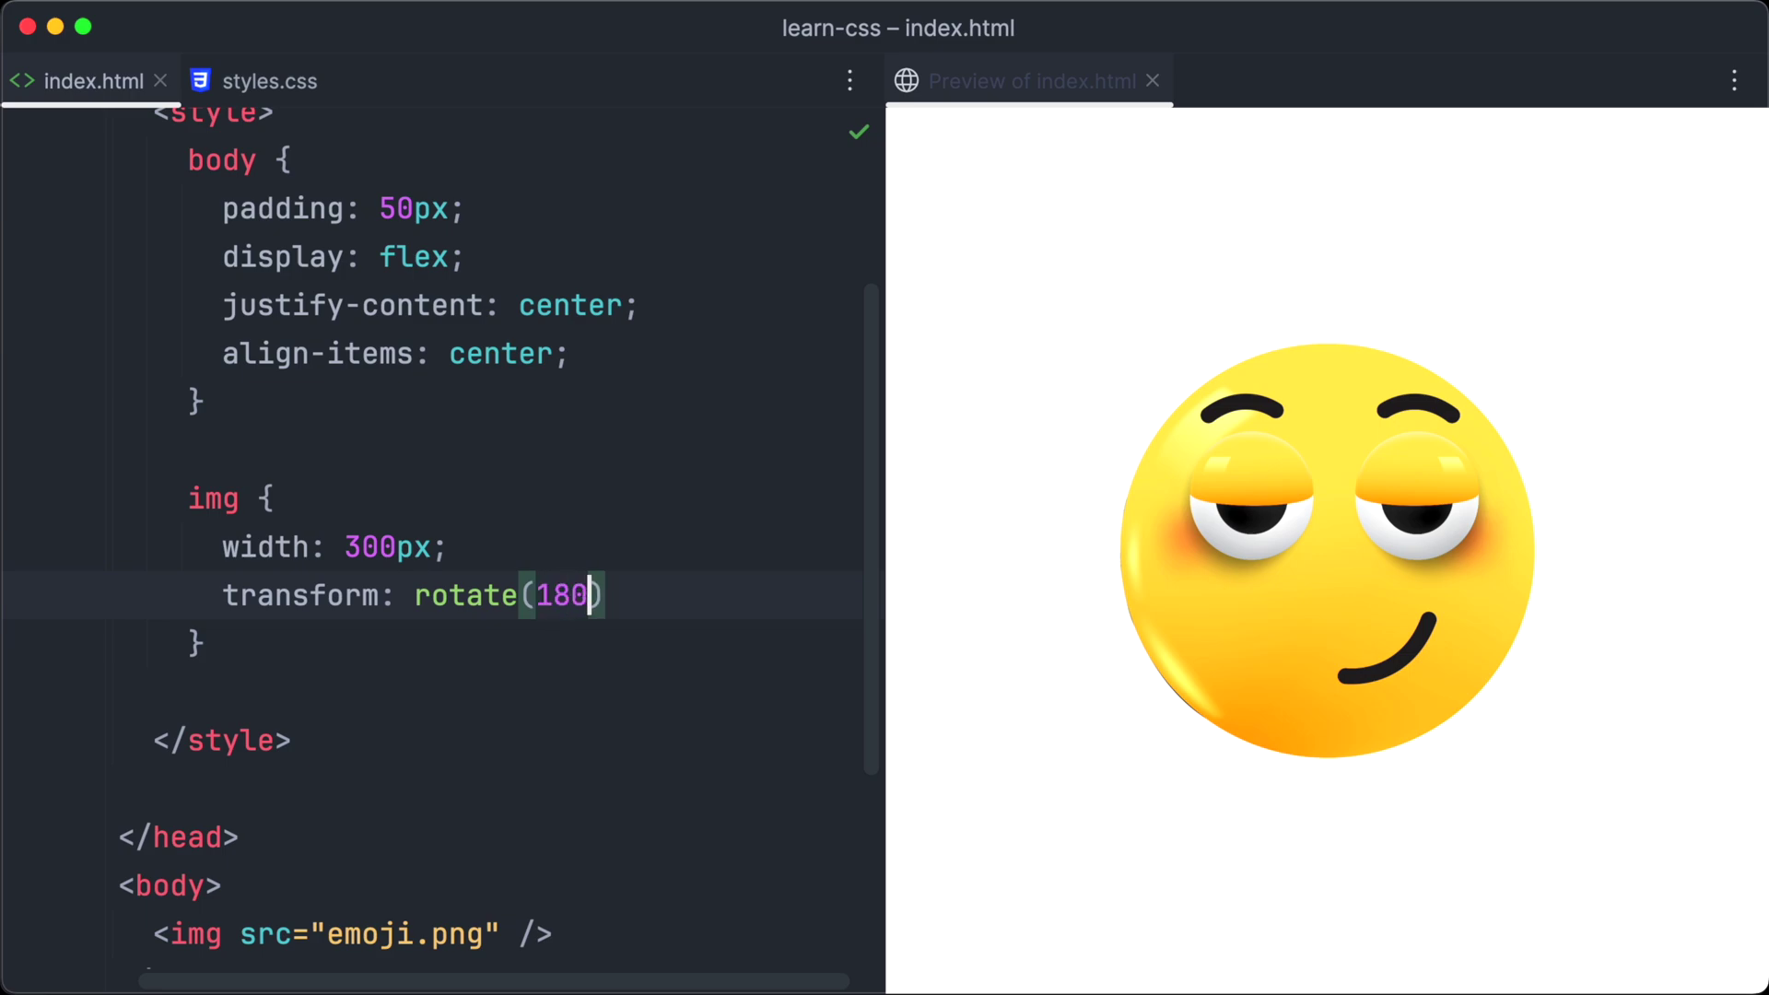
pyautogui.write('deg')
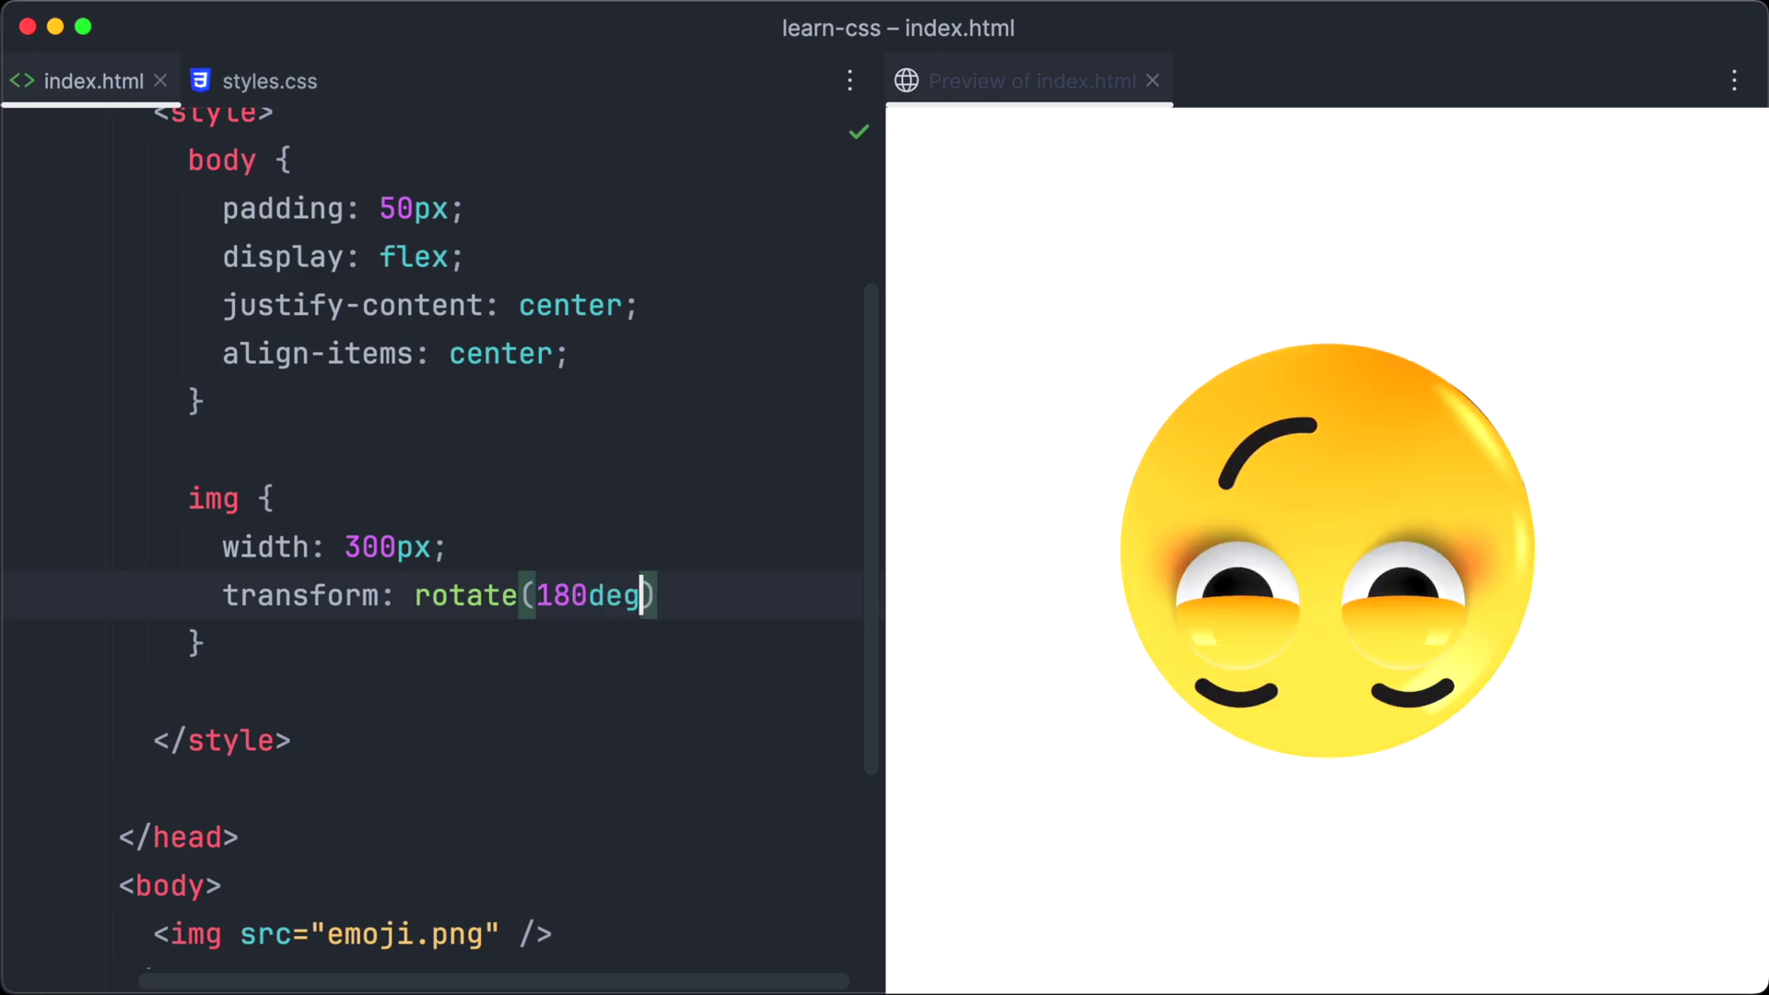
pyautogui.press('Left')
pyautogui.press('Left')
pyautogui.press('Left')
pyautogui.press('BackSpace')
pyautogui.press('BackSpace')
pyautogui.write('9')
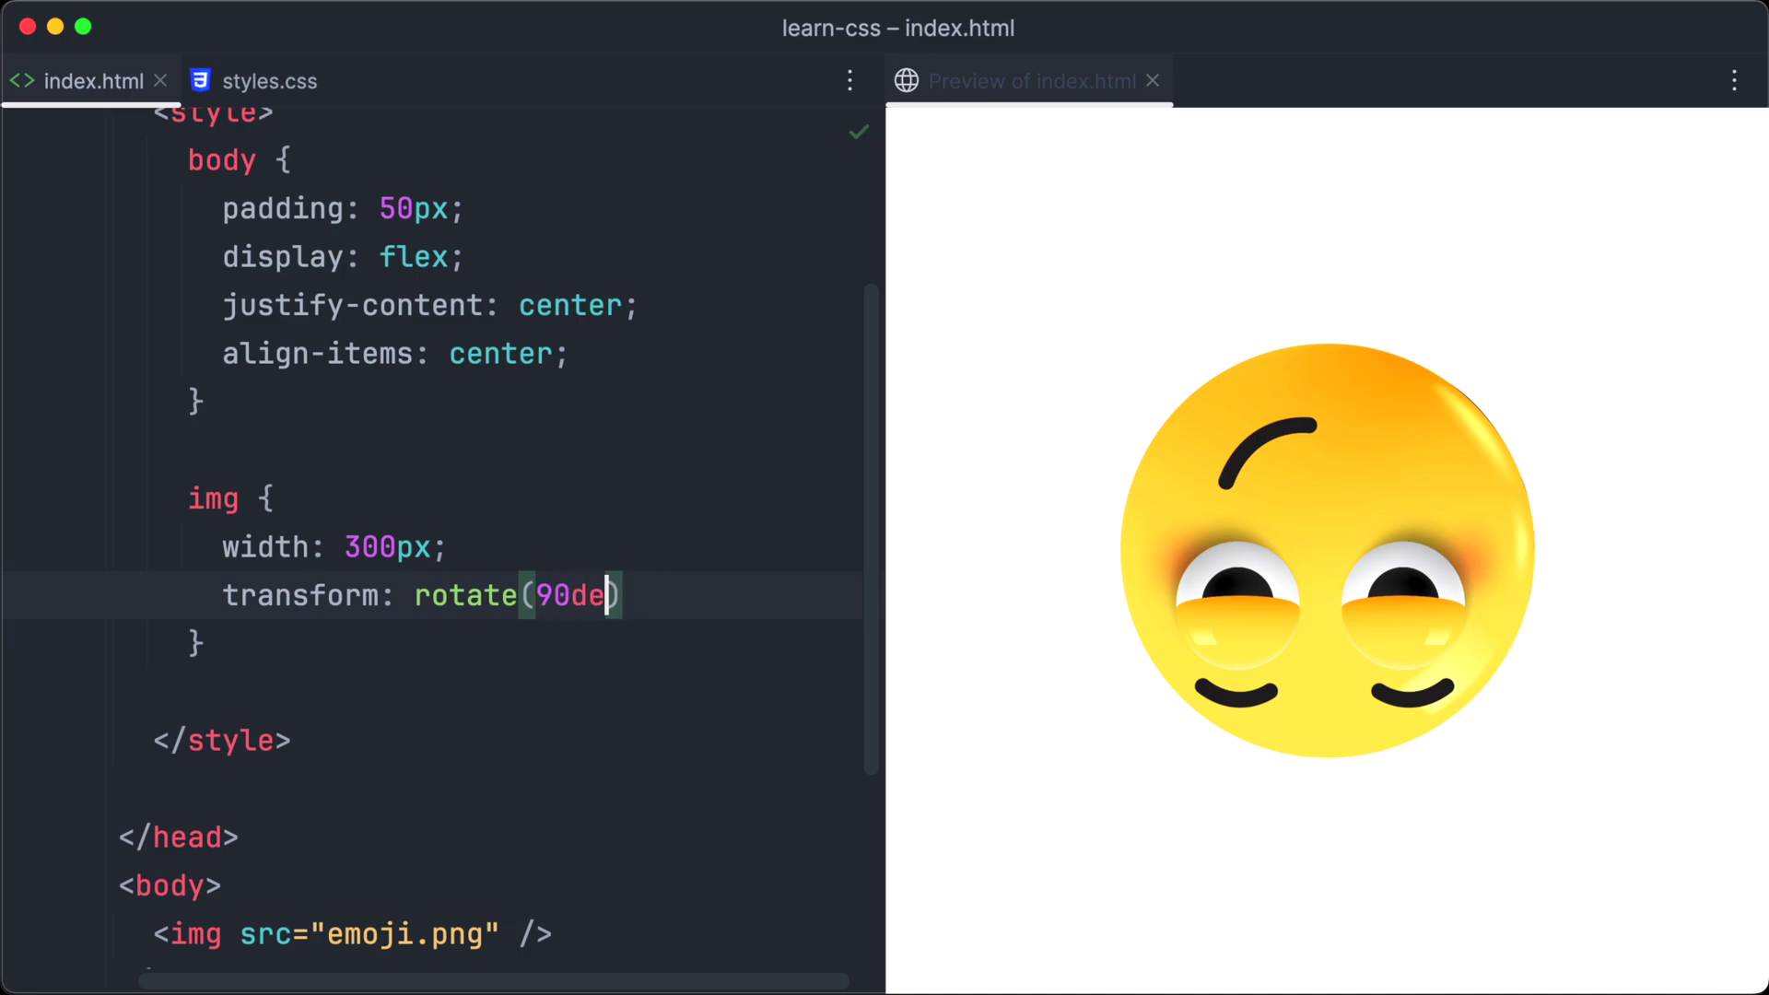
pyautogui.press('BackSpace')
pyautogui.press('Delete')
pyautogui.press('Delete')
pyautogui.press('Delete')
pyautogui.write('-90deg')
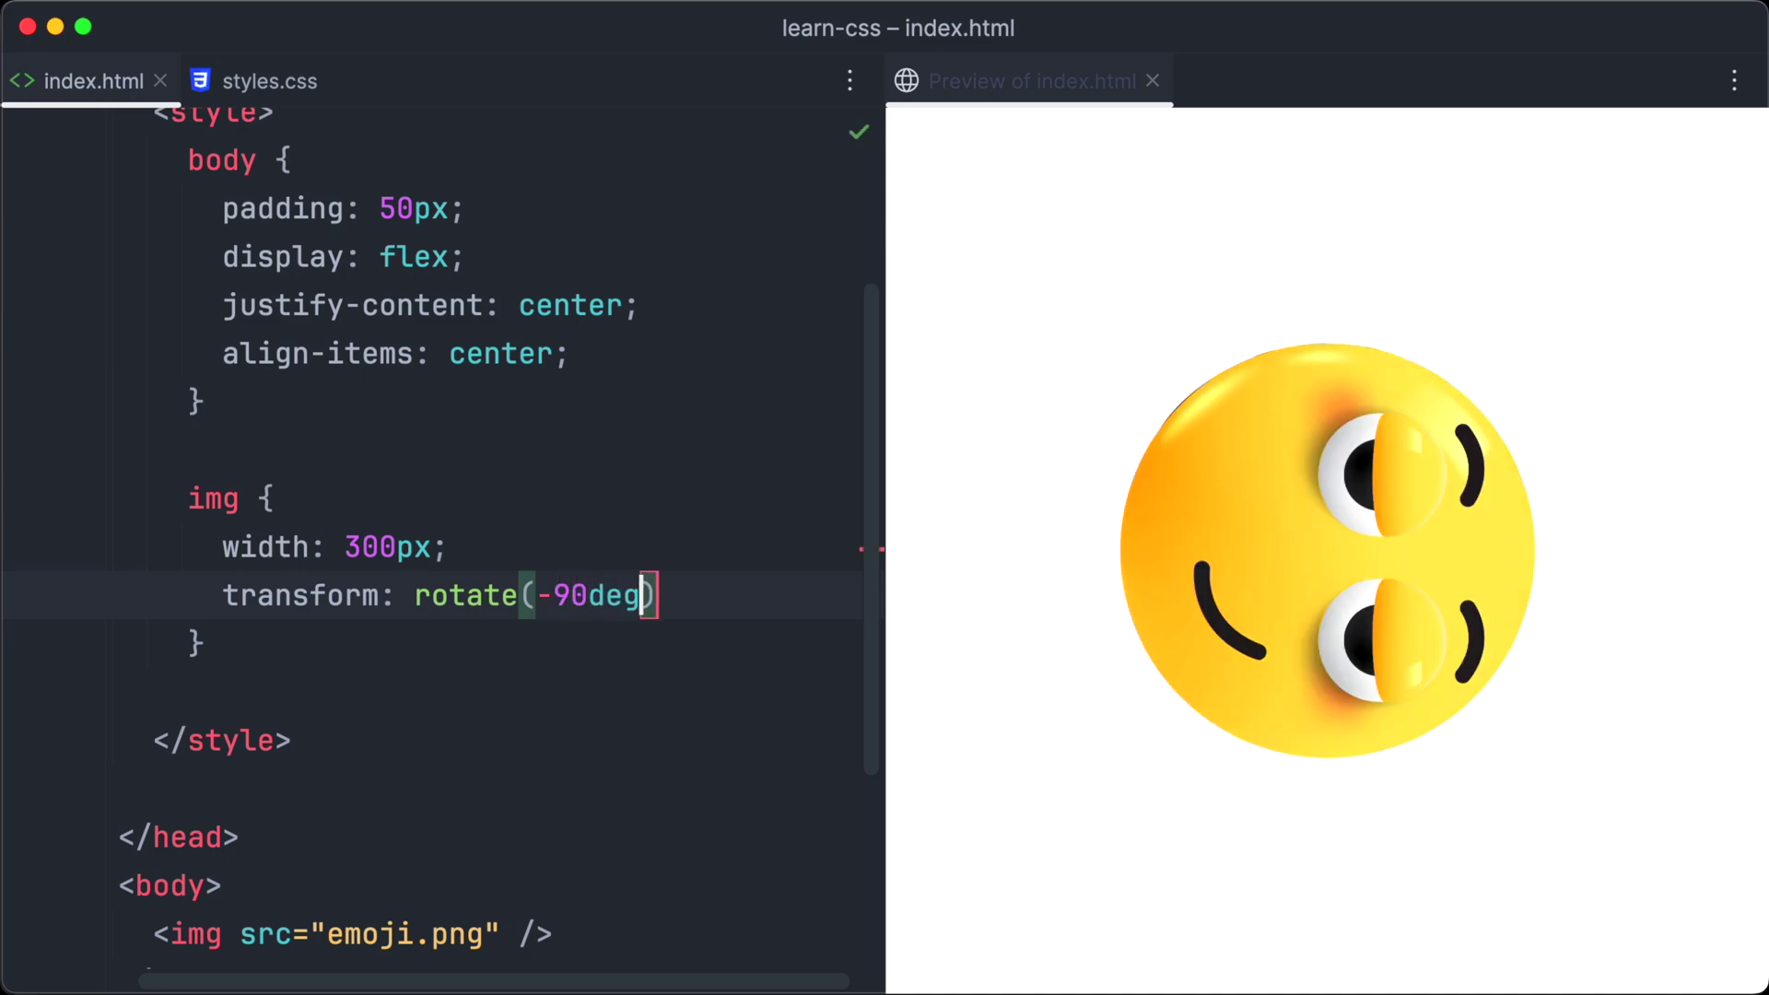
pyautogui.press('BackSpace')
pyautogui.press('BackSpace')
pyautogui.press('BackSpace')
pyautogui.press('BackSpace')
pyautogui.press('BackSpace')
pyautogui.write('0')
pyautogui.hotkey('alt', 'shift', 'Left')
pyautogui.hotkey('alt', 'shift', 'Left')
pyautogui.press('BackSpace')
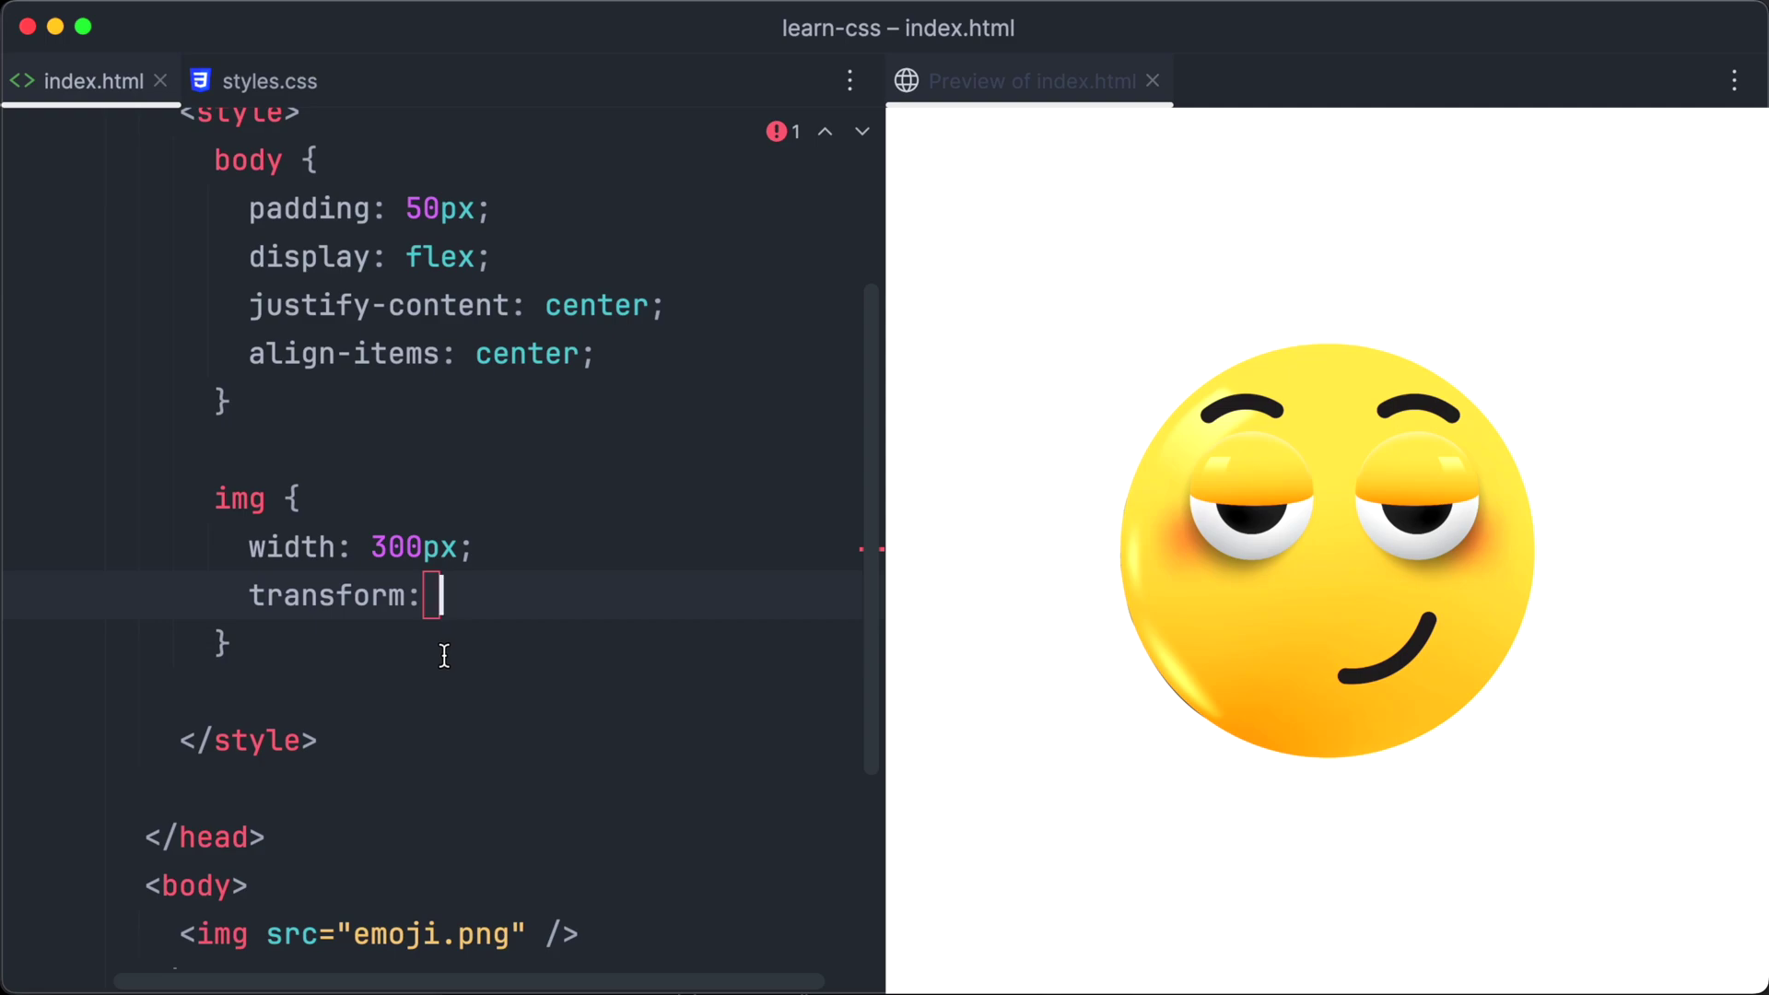
pyautogui.write('scale(1.')
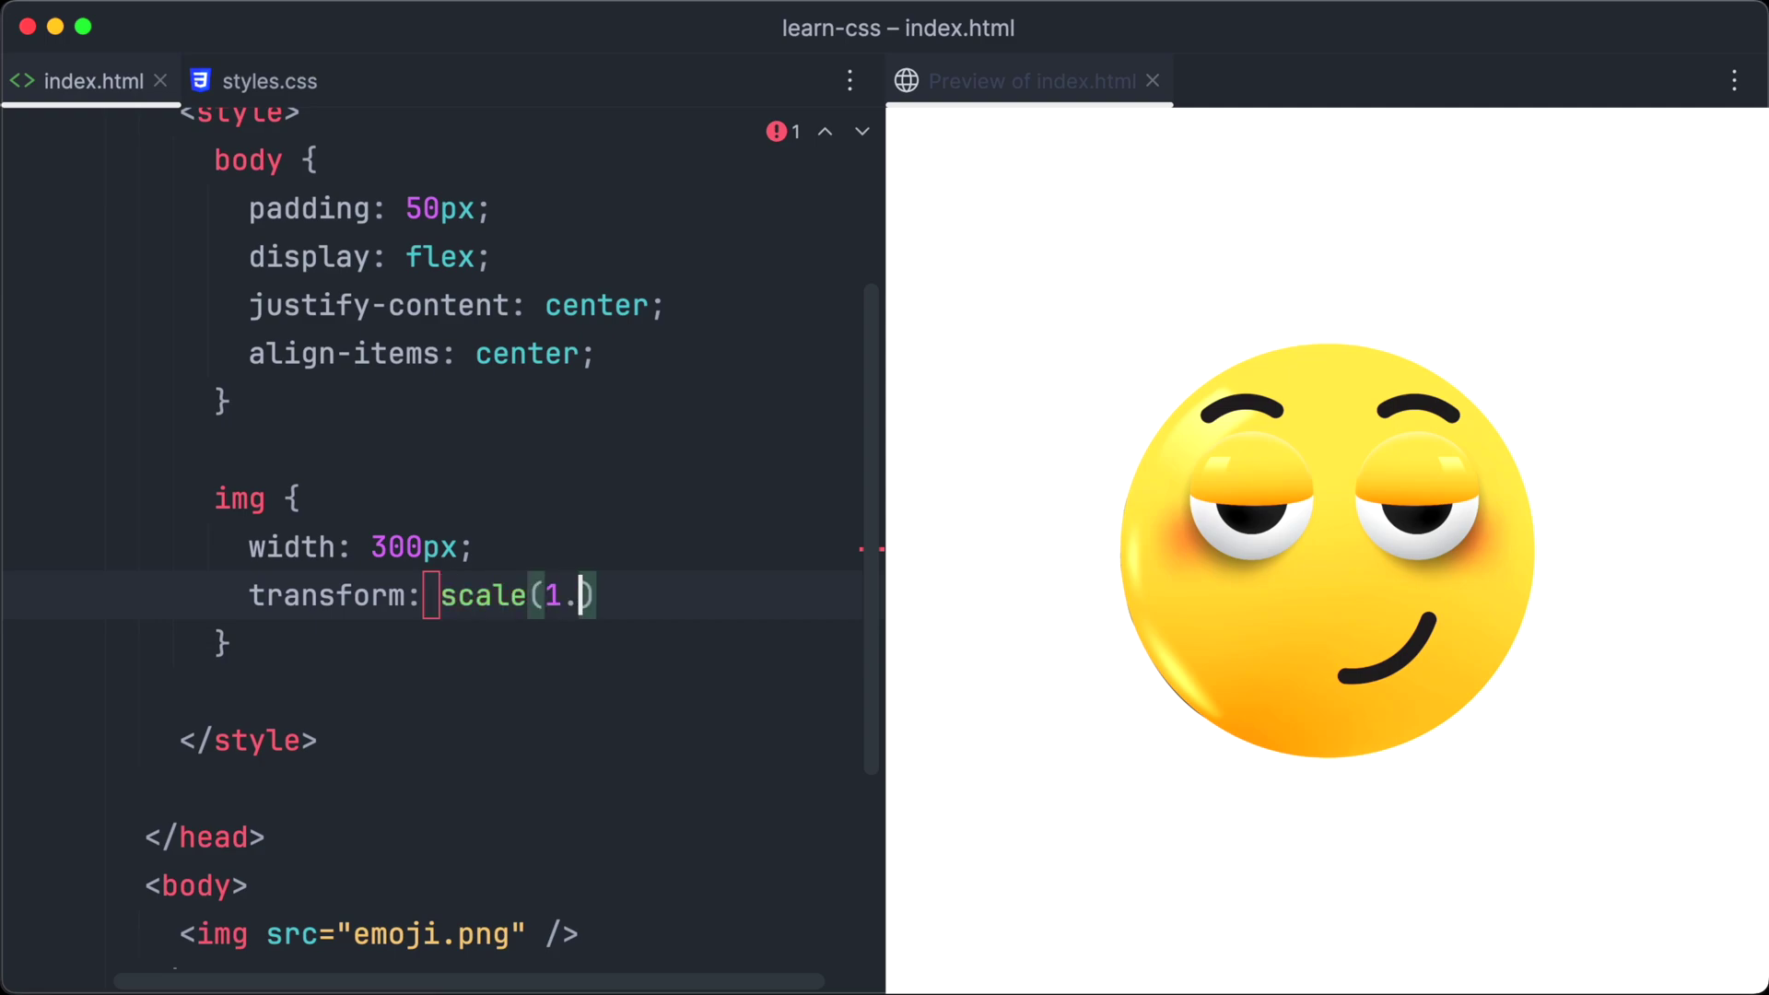
pyautogui.write('5) rotate()45')
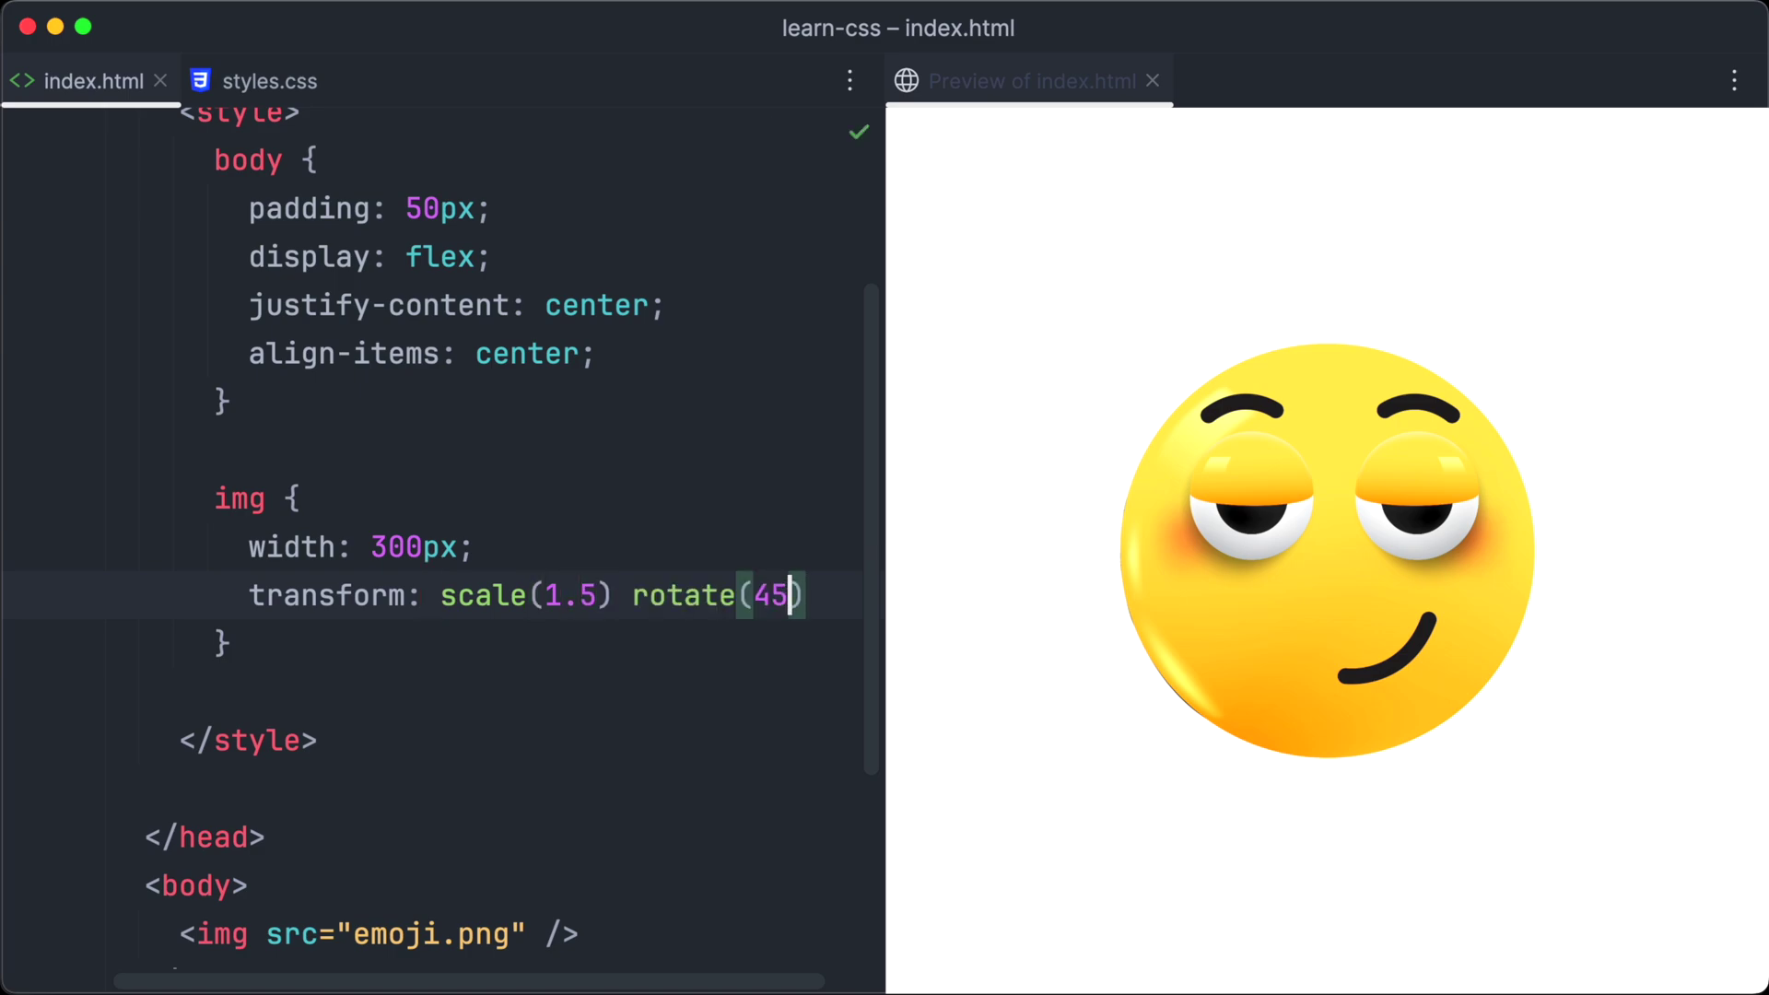
pyautogui.write('deg);')
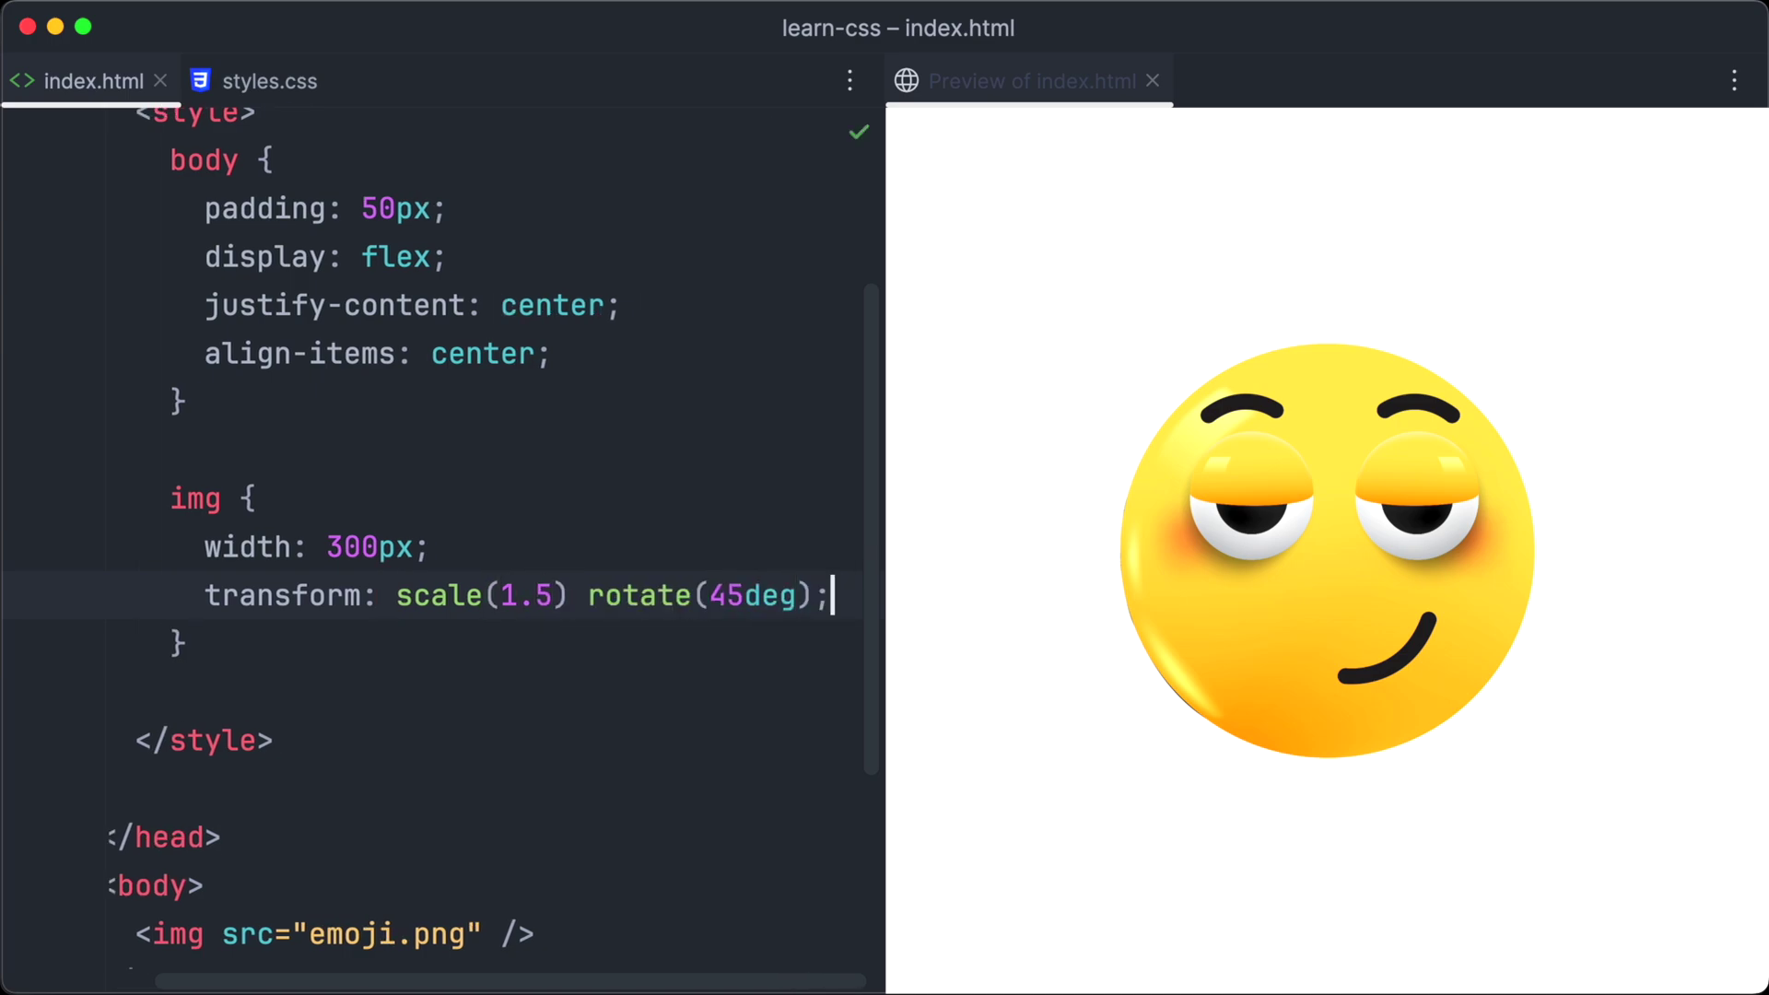